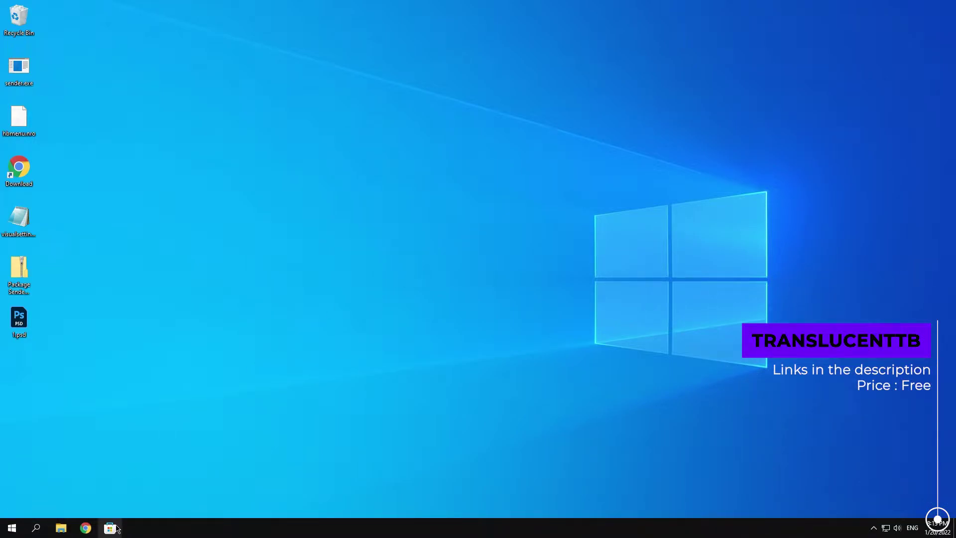
- Launch TranslucentTB from Windows search
{"action": "left_click", "coordinate": [36, 528]}
{"action": "type", "text": "tra"}
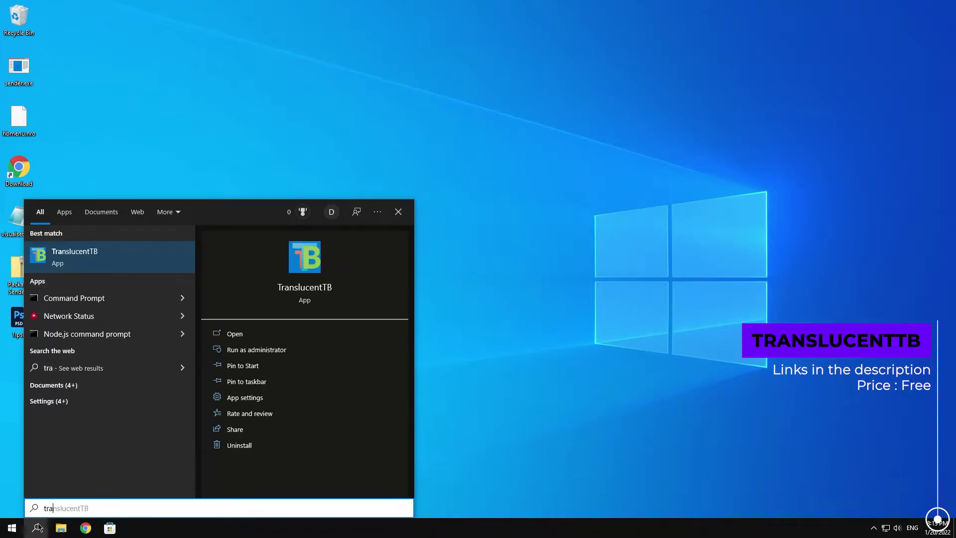
{"action": "type", "text": "ns"}
{"action": "key", "text": "Return"}
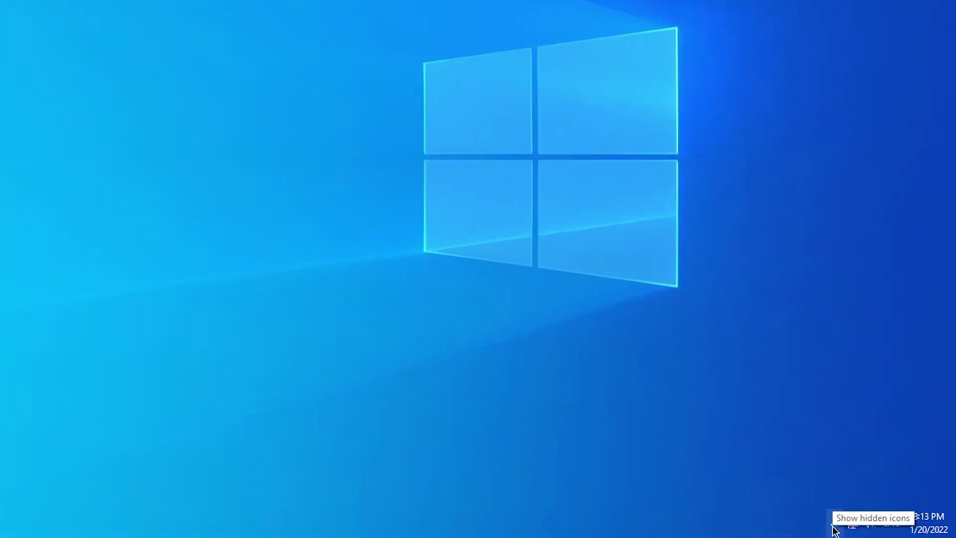
- Set TranslucentTB's Desktop taskbar mode to Normal from its tray icon menu
{"action": "left_click", "coordinate": [814, 524]}
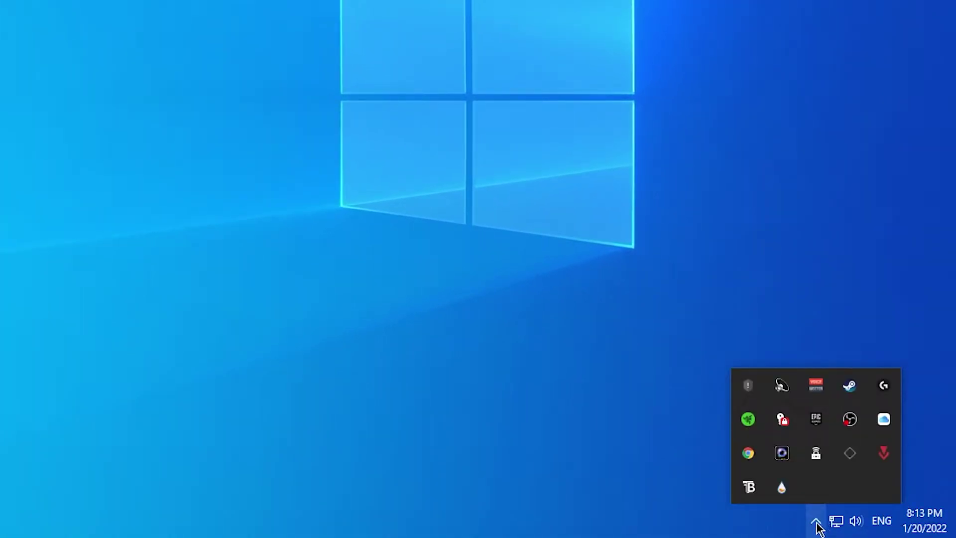
{"action": "right_click", "coordinate": [746, 487]}
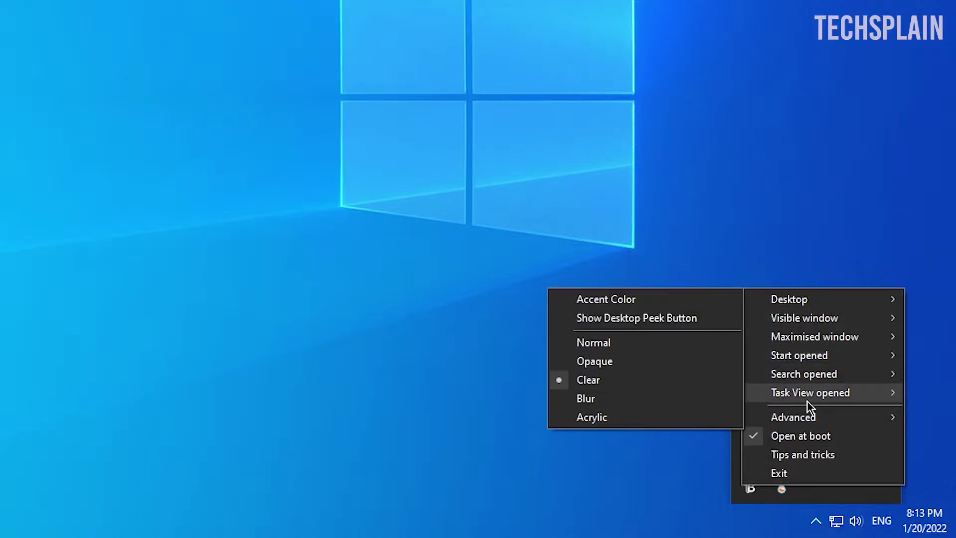
{"action": "mouse_move", "coordinate": [814, 343]}
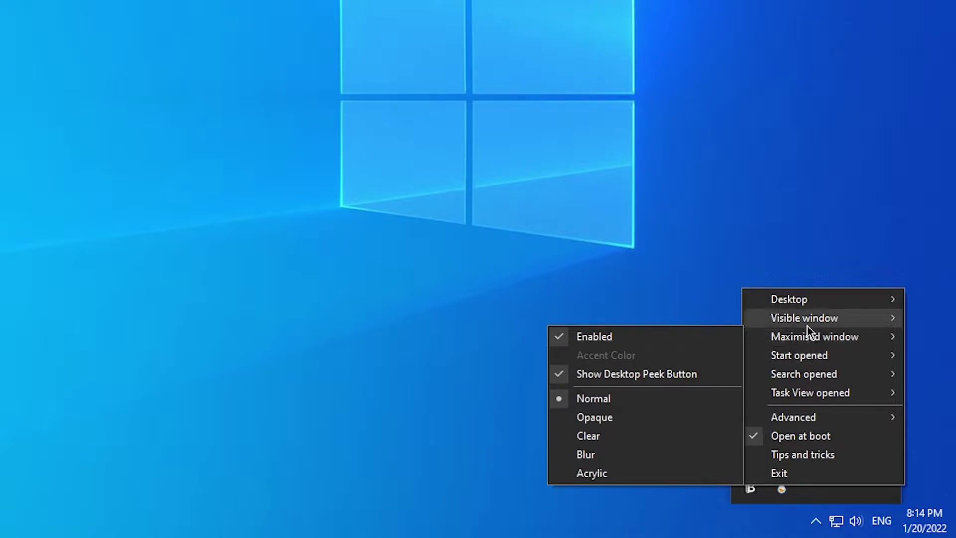
{"action": "mouse_move", "coordinate": [789, 297]}
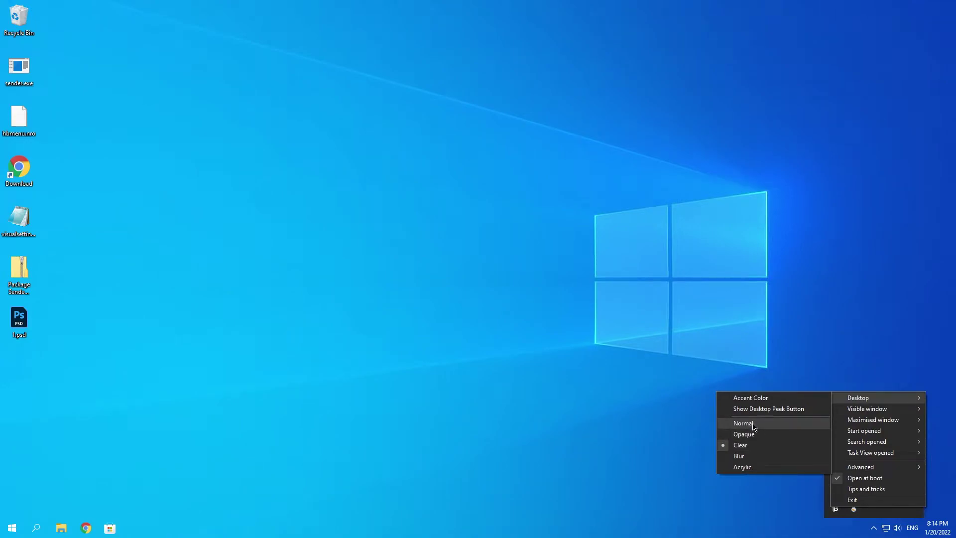
{"action": "left_click", "coordinate": [753, 424]}
{"action": "right_click", "coordinate": [835, 507]}
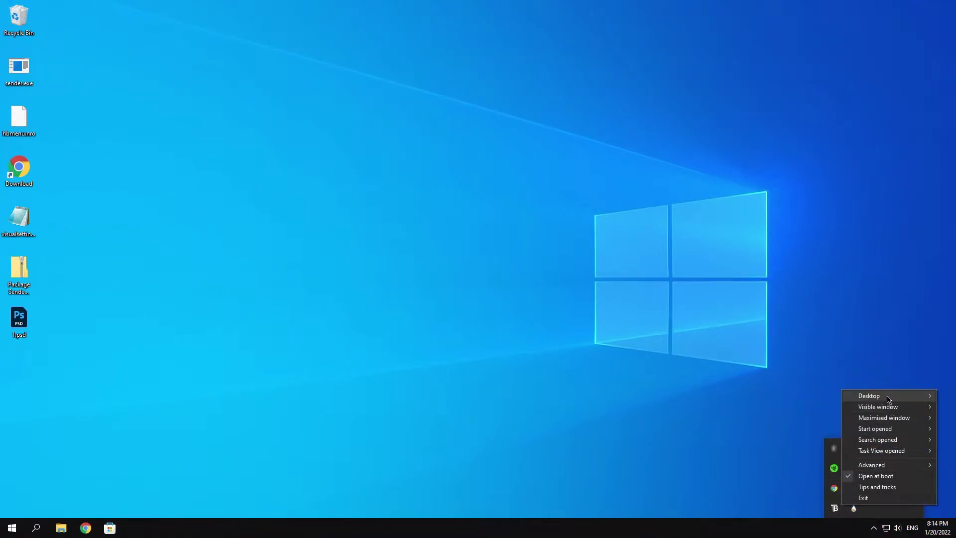
- Return the desktop taskbar to Clear and set Maximised window mode to Blur
{"action": "left_click", "coordinate": [867, 522]}
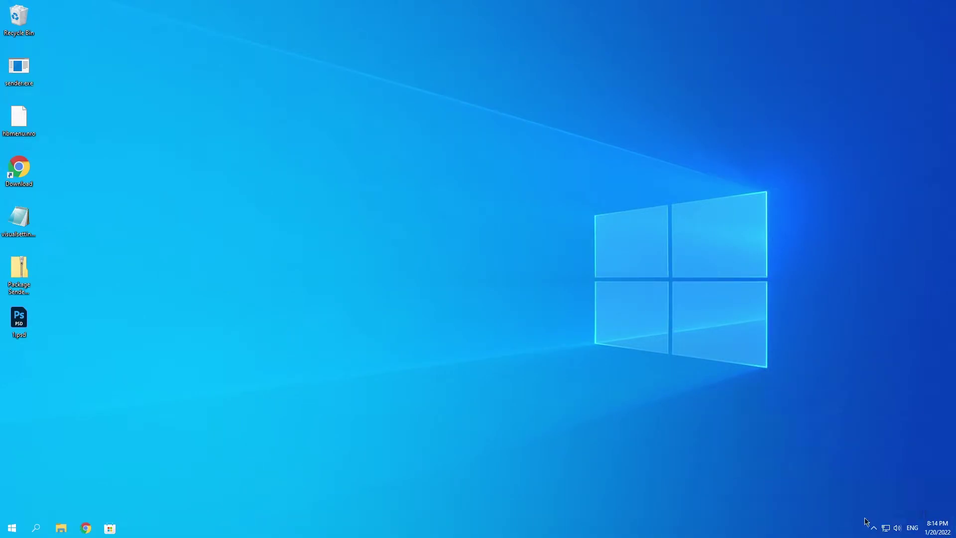
{"action": "left_click", "coordinate": [873, 527]}
{"action": "right_click", "coordinate": [834, 508]}
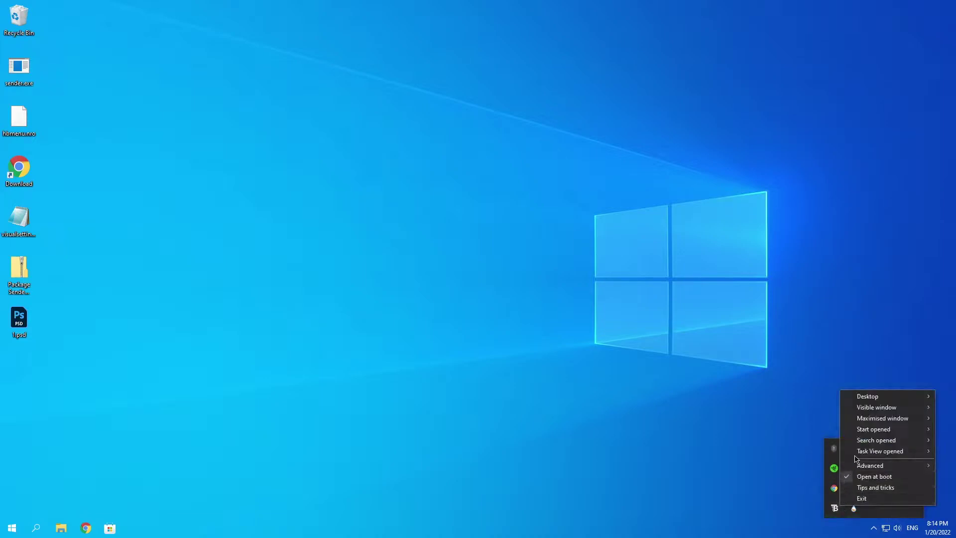
{"action": "mouse_move", "coordinate": [880, 412]}
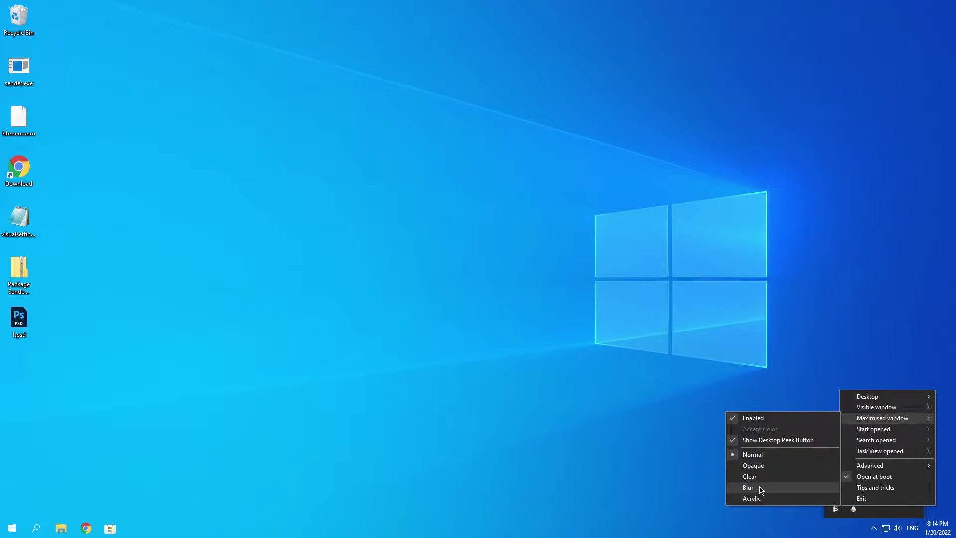
{"action": "left_click", "coordinate": [619, 483]}
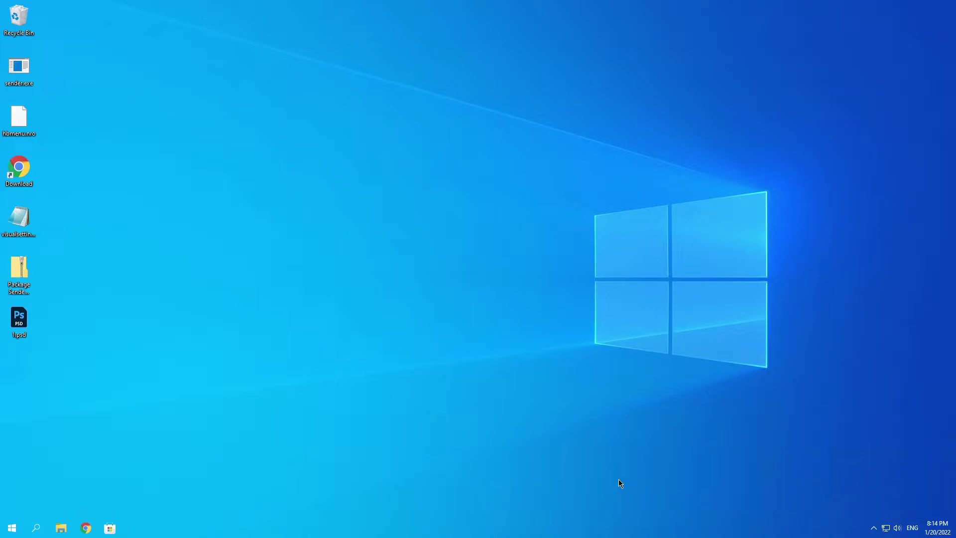
- Reopen the TranslucentTB menu to check Task View, then close it unchanged
{"action": "left_click", "coordinate": [874, 527]}
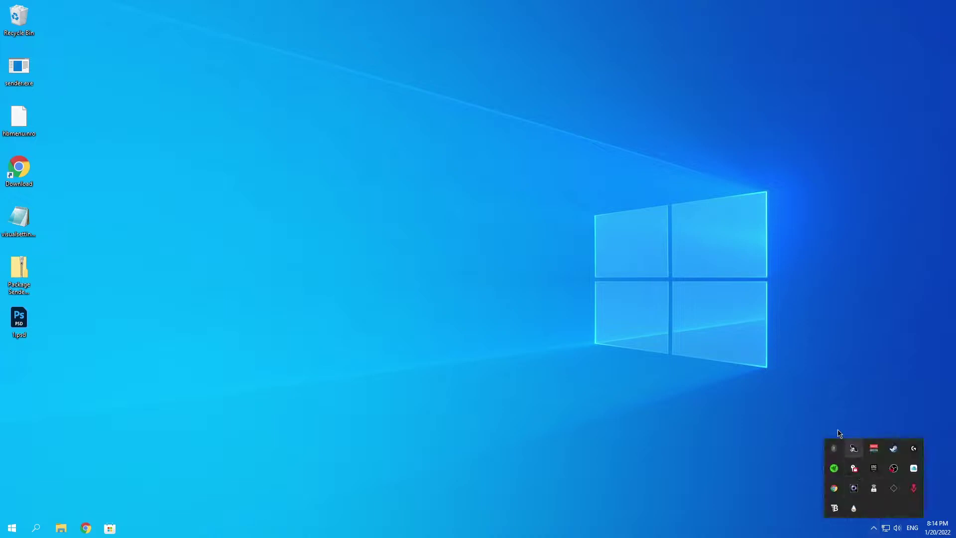
{"action": "right_click", "coordinate": [839, 508]}
{"action": "mouse_move", "coordinate": [864, 452]}
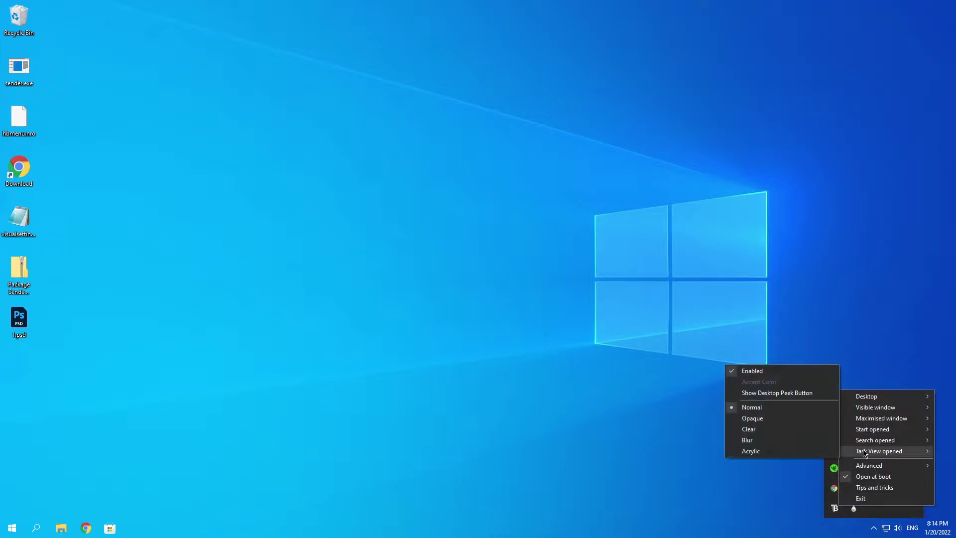
{"action": "left_click", "coordinate": [639, 371]}
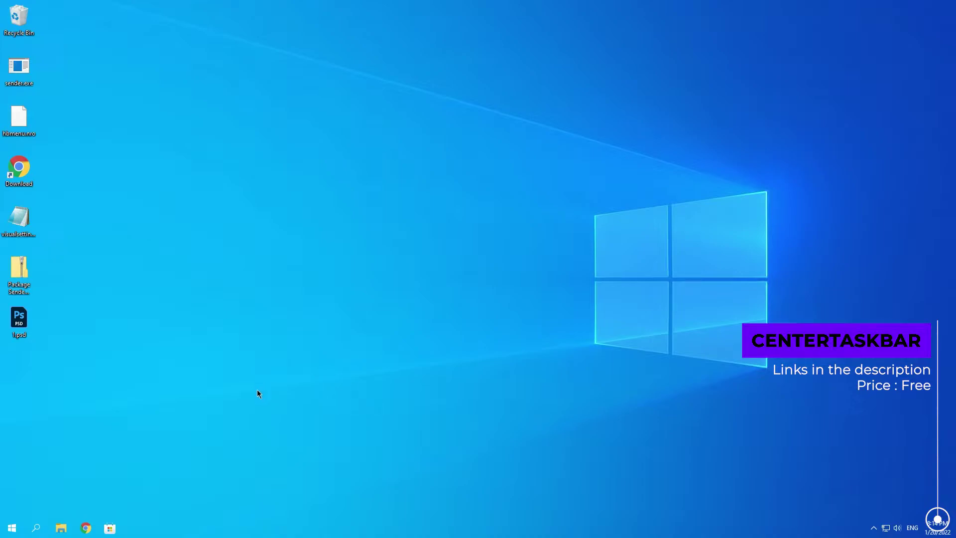
- Launch CenterTaskbar from search and enable its Start with Windows option
{"action": "left_click", "coordinate": [38, 524]}
{"action": "type", "text": "cent"}
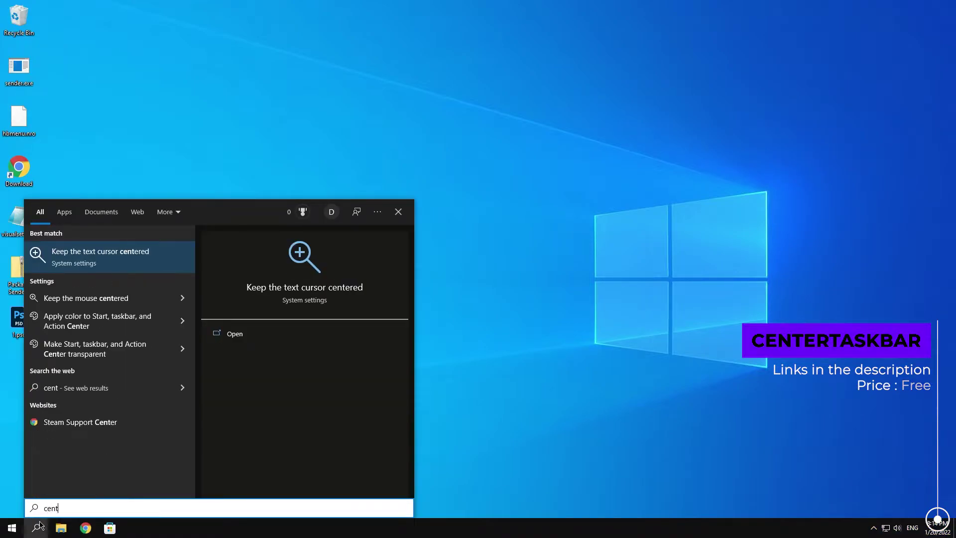
{"action": "left_click", "coordinate": [237, 442]}
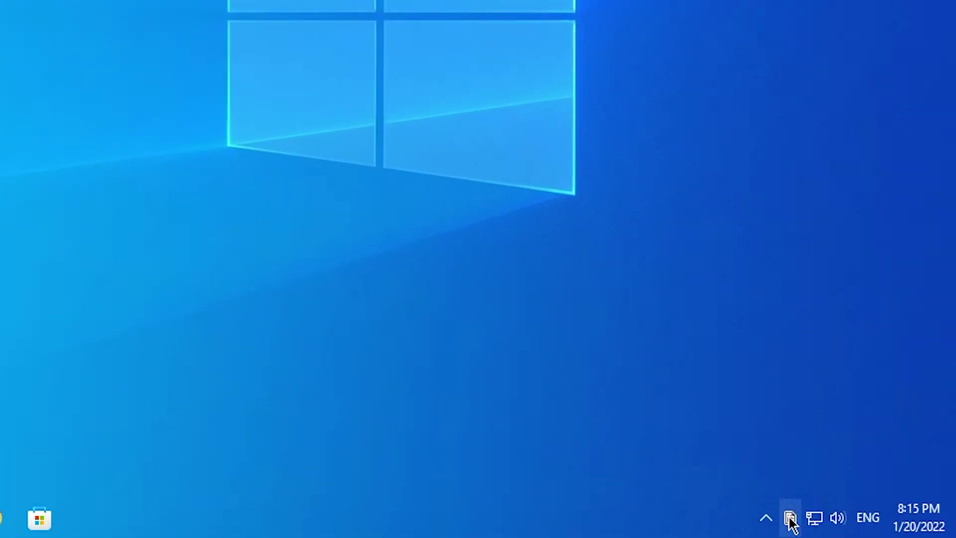
{"action": "right_click", "coordinate": [791, 518]}
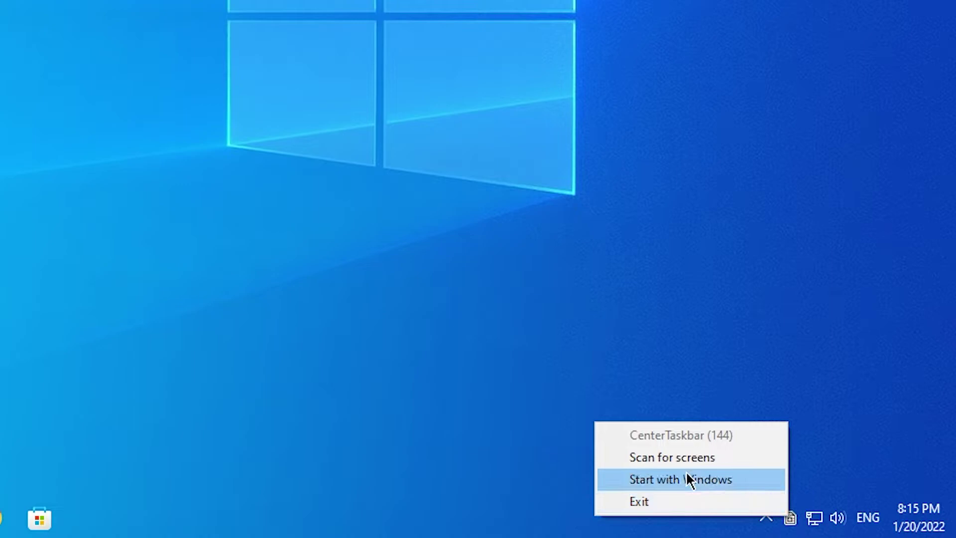
{"action": "left_click", "coordinate": [679, 458]}
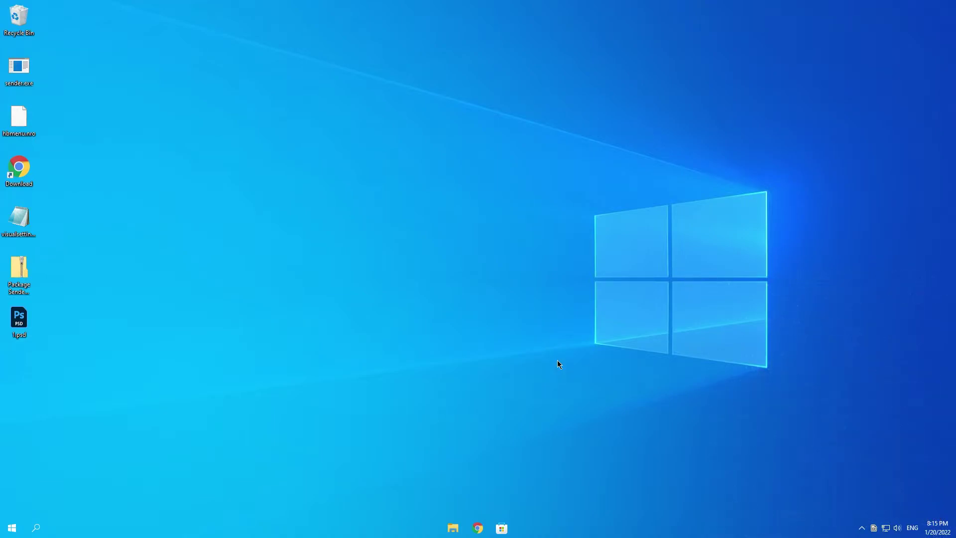
- Open Manage Rainmeter from the tray and position its window showing the Skins list
{"action": "left_click", "coordinate": [37, 527]}
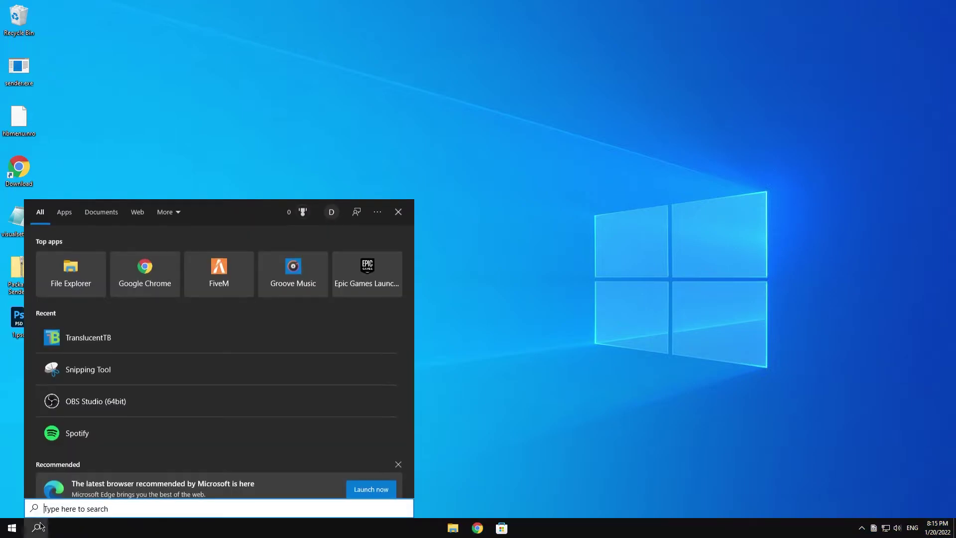
{"action": "type", "text": "ra"}
{"action": "key", "text": "Escape"}
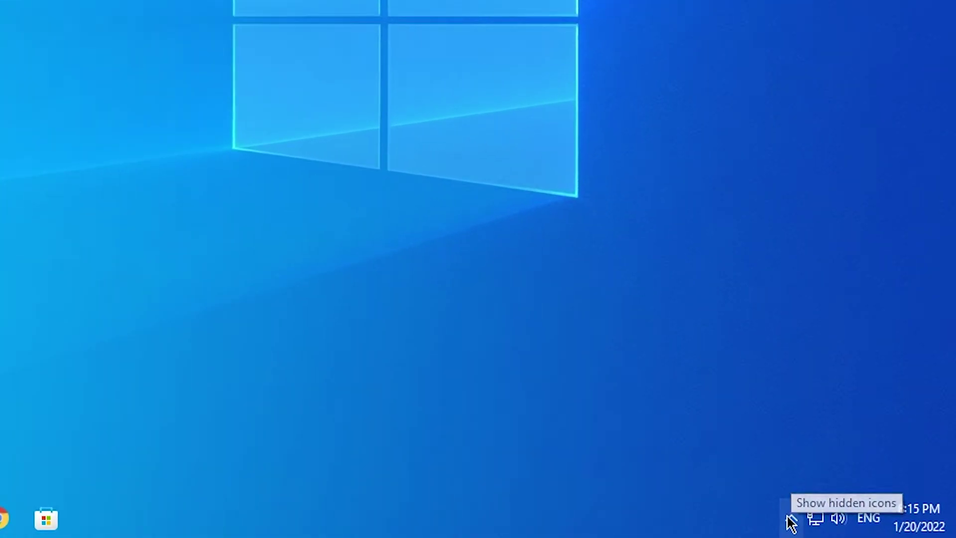
{"action": "left_click", "coordinate": [792, 521]}
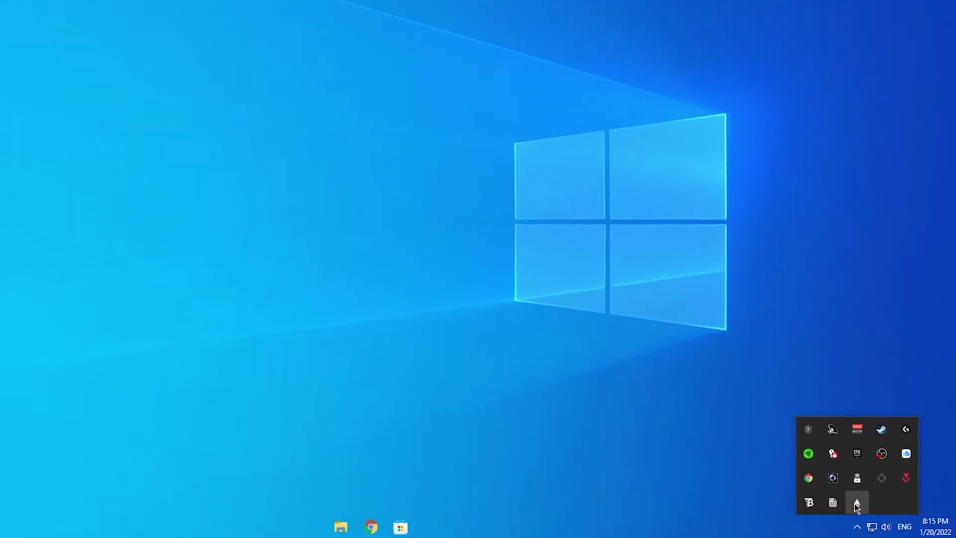
{"action": "left_click", "coordinate": [854, 503]}
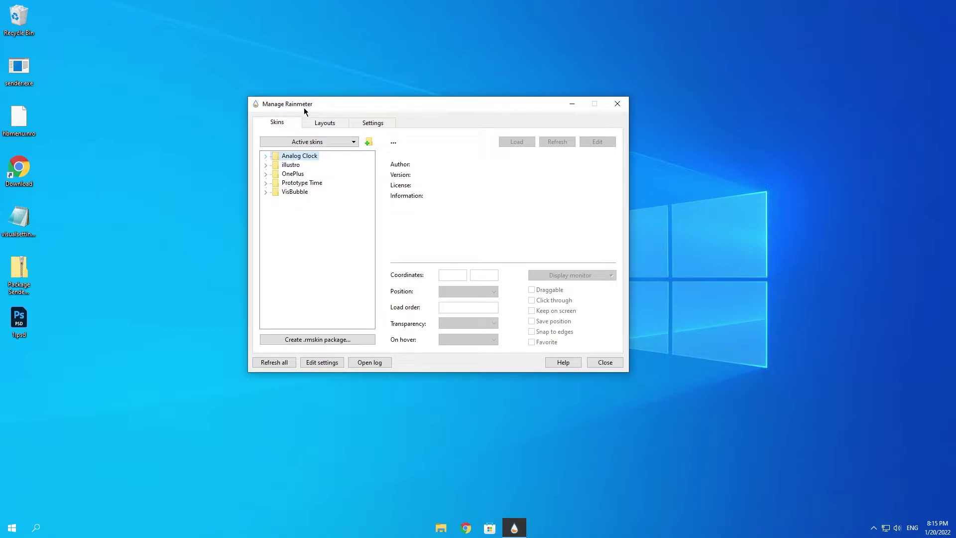
{"action": "left_click_drag", "start_coordinate": [296, 105], "coordinate": [279, 50]}
{"action": "left_click", "coordinate": [249, 110]}
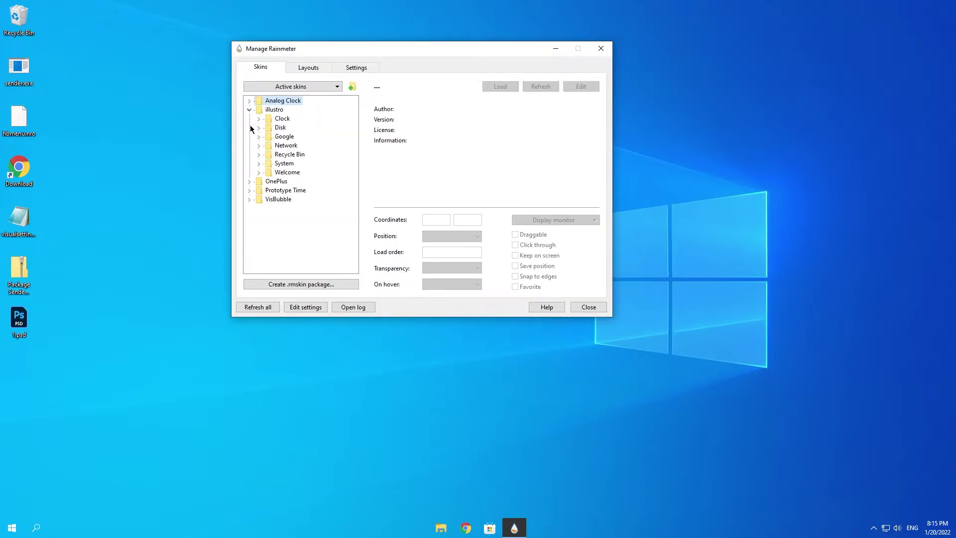
{"action": "left_click", "coordinate": [249, 110]}
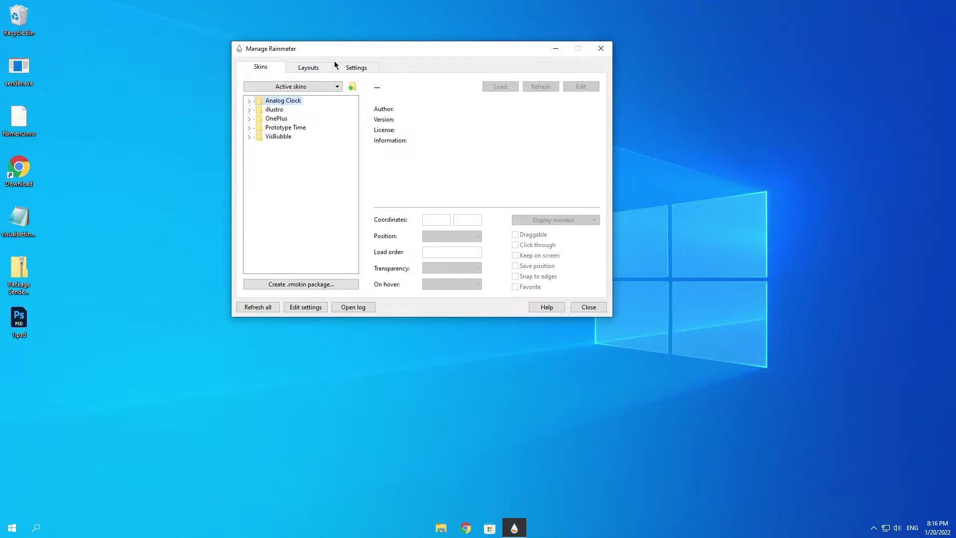
{"action": "left_click_drag", "start_coordinate": [338, 54], "coordinate": [344, 72]}
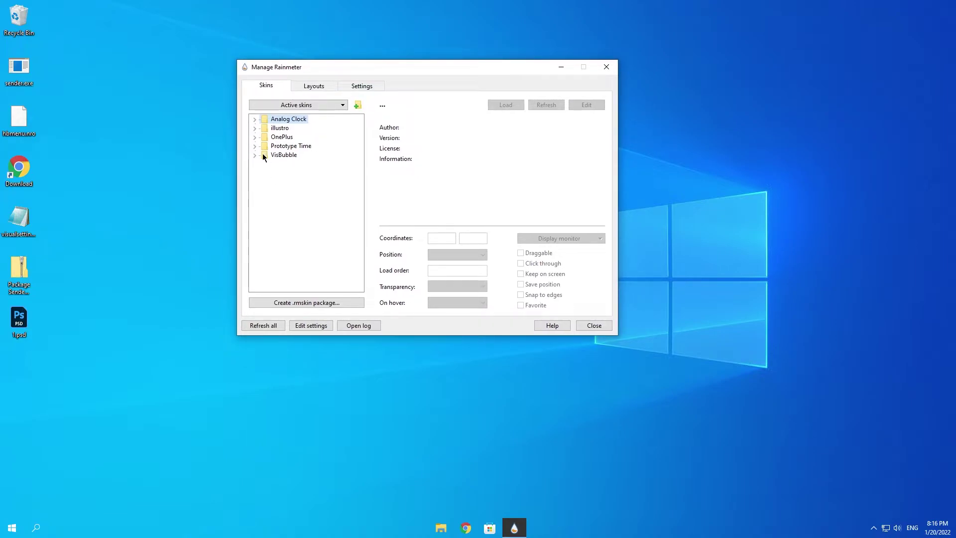
- Load the Analog Clock Clock2 Clock.ini skin and drag it beside the Windows logo
{"action": "left_click", "coordinate": [254, 119]}
{"action": "left_click", "coordinate": [263, 128]}
{"action": "left_click", "coordinate": [301, 137]}
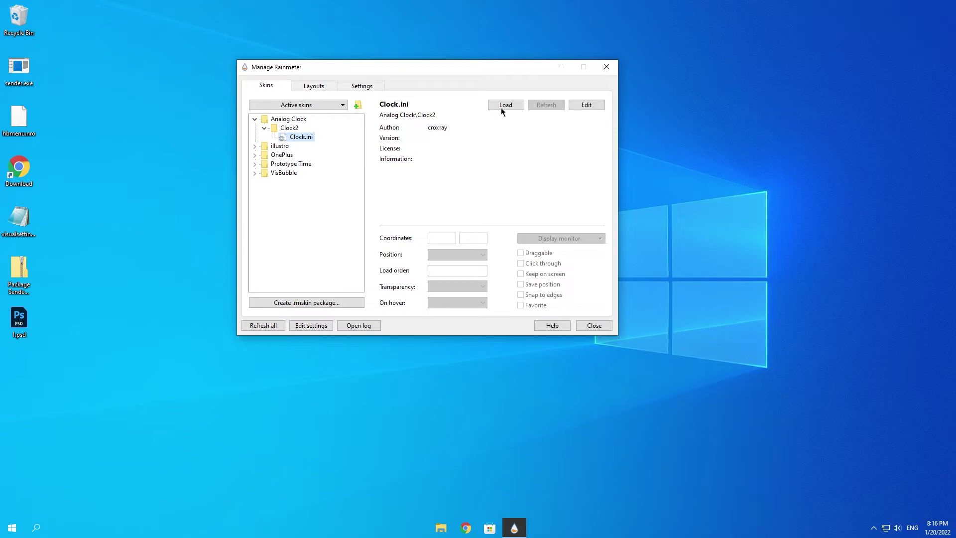
{"action": "left_click", "coordinate": [505, 104]}
{"action": "left_click", "coordinate": [562, 66]}
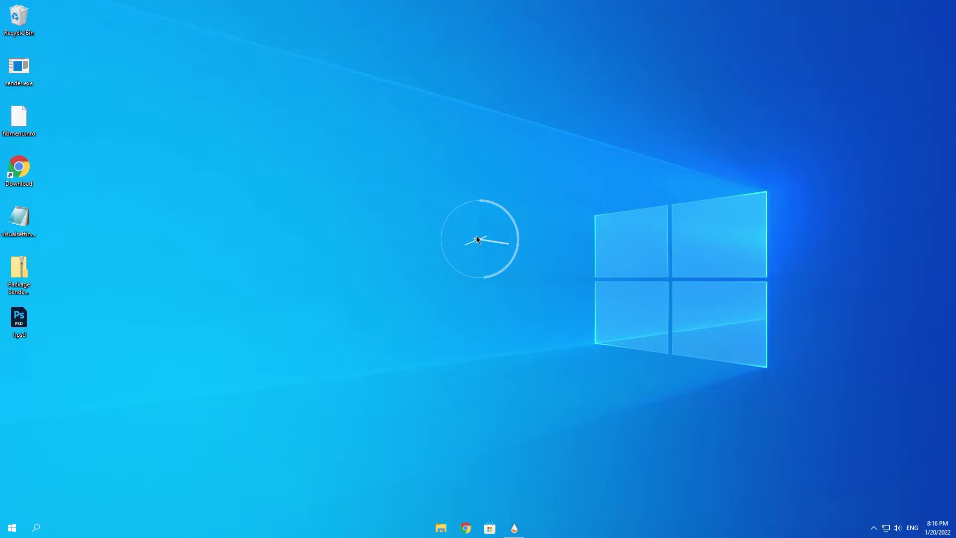
{"action": "left_click_drag", "start_coordinate": [479, 242], "coordinate": [606, 158]}
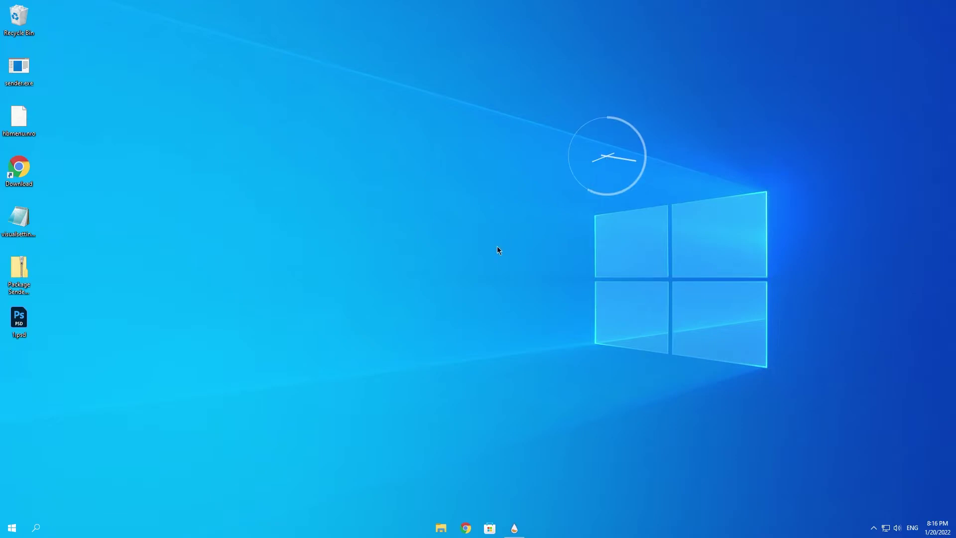
{"action": "left_click_drag", "start_coordinate": [605, 154], "coordinate": [483, 252]}
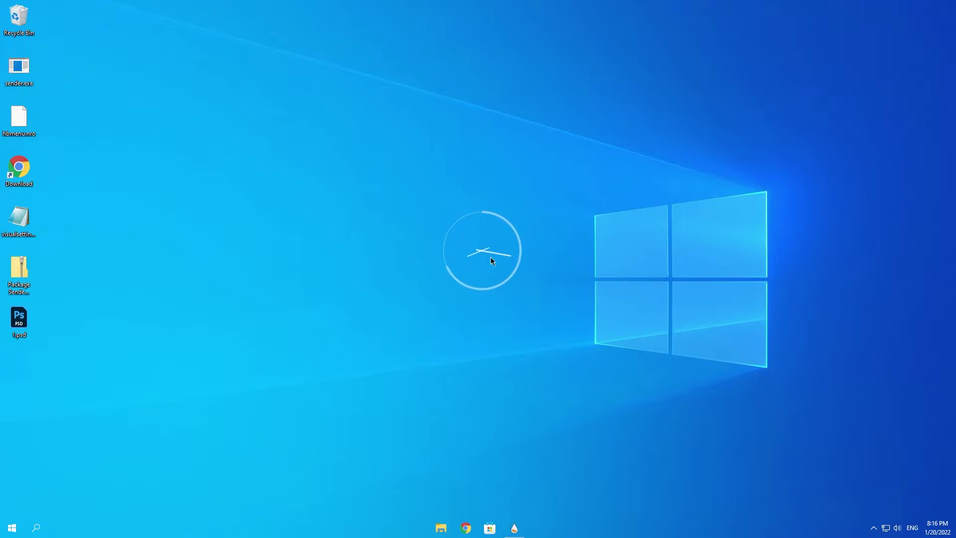
- Turn off Draggable in the clock skin's Settings
{"action": "right_click", "coordinate": [482, 250]}
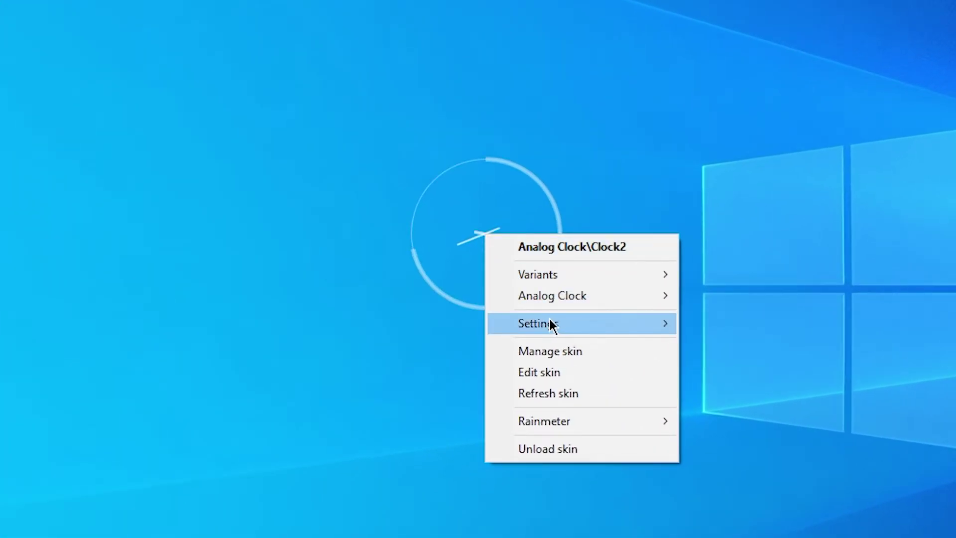
{"action": "mouse_move", "coordinate": [515, 295]}
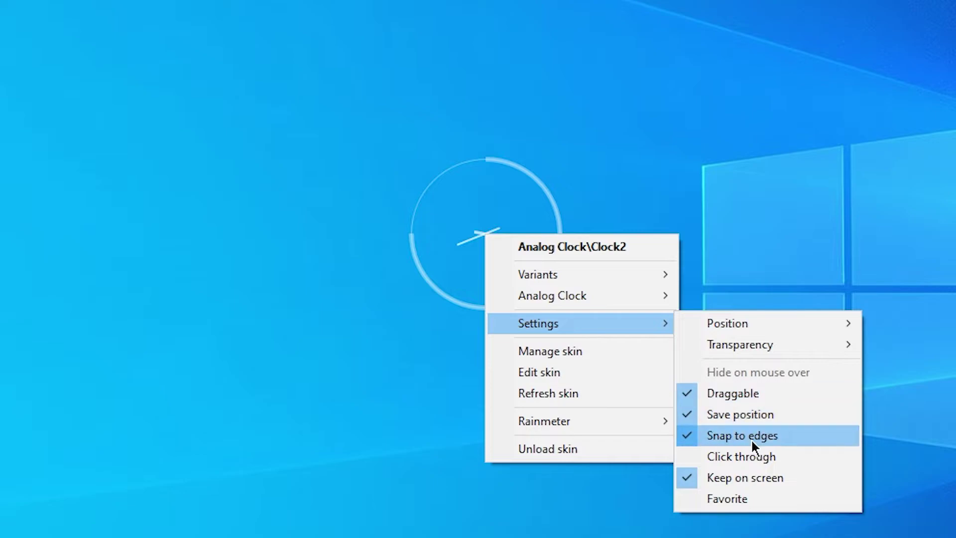
{"action": "left_click", "coordinate": [724, 398]}
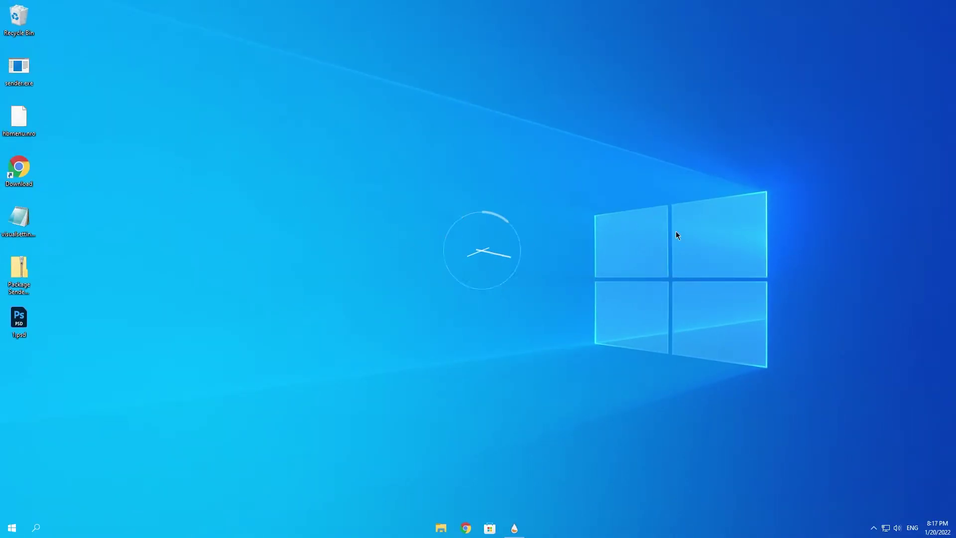
- Confirm the clock's Position setting is On desktop, then dismiss the menus
{"action": "right_click", "coordinate": [480, 251]}
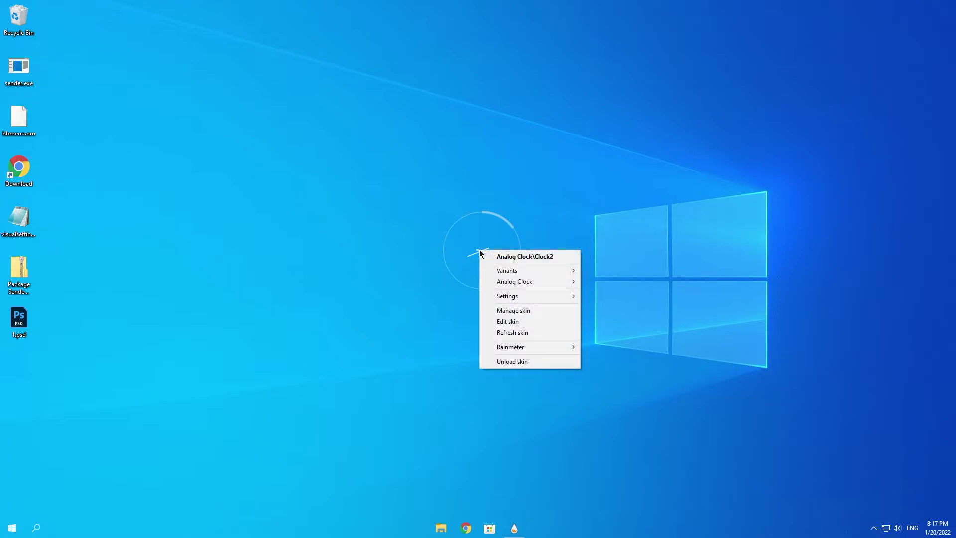
{"action": "mouse_move", "coordinate": [515, 297]}
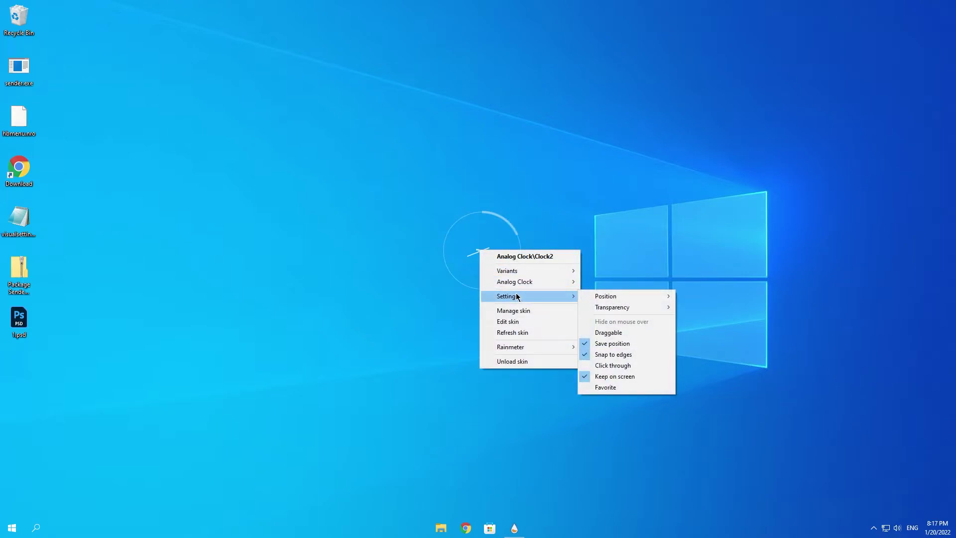
{"action": "mouse_move", "coordinate": [625, 296]}
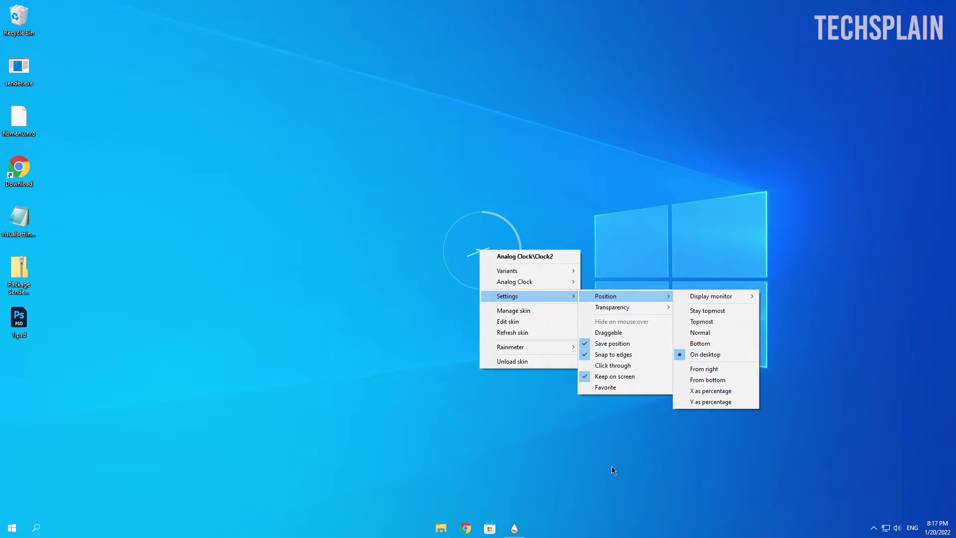
{"action": "left_click", "coordinate": [542, 481]}
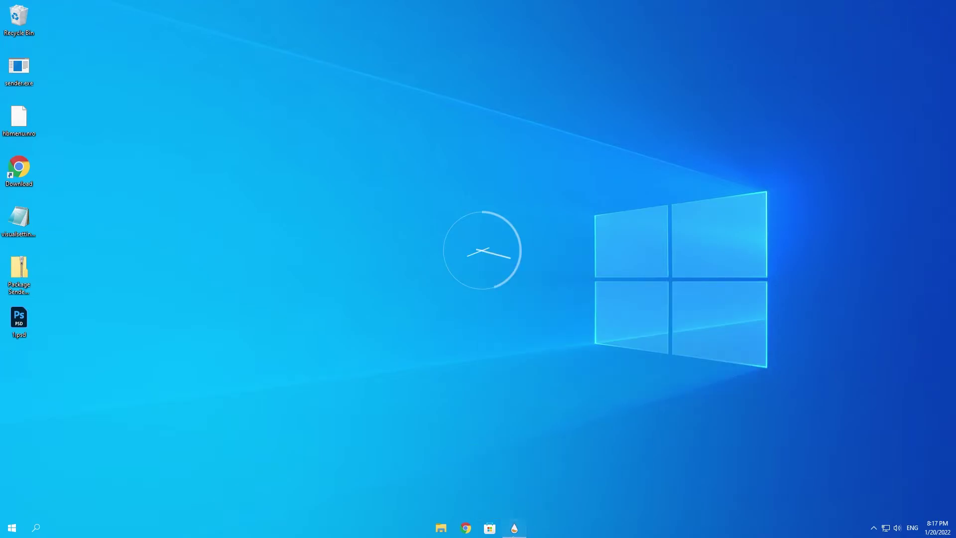
{"action": "left_click", "coordinate": [514, 532]}
- Load the VisBubble BarExtrude.ini visualizer skin and minimize the skin manager
{"action": "left_click_drag", "start_coordinate": [343, 71], "coordinate": [174, 50]}
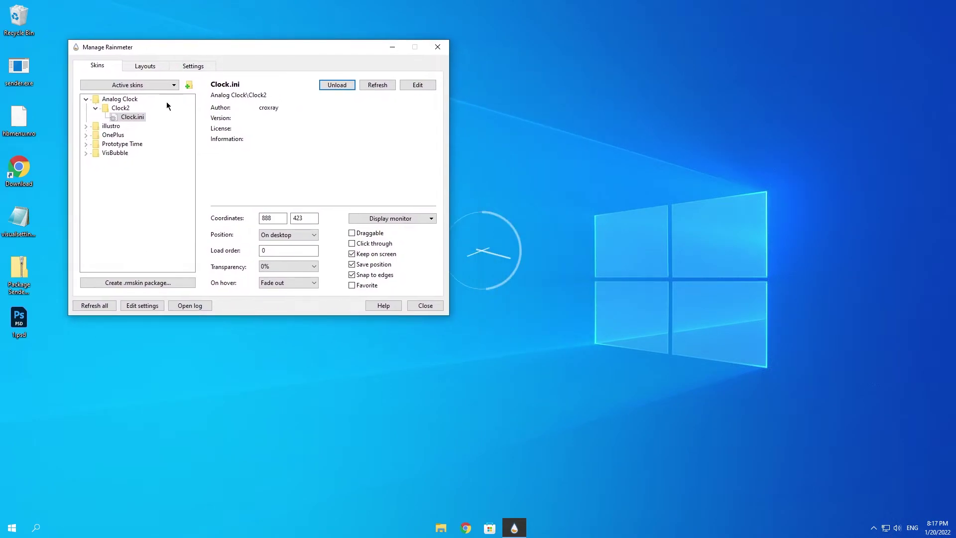
{"action": "left_click", "coordinate": [85, 153]}
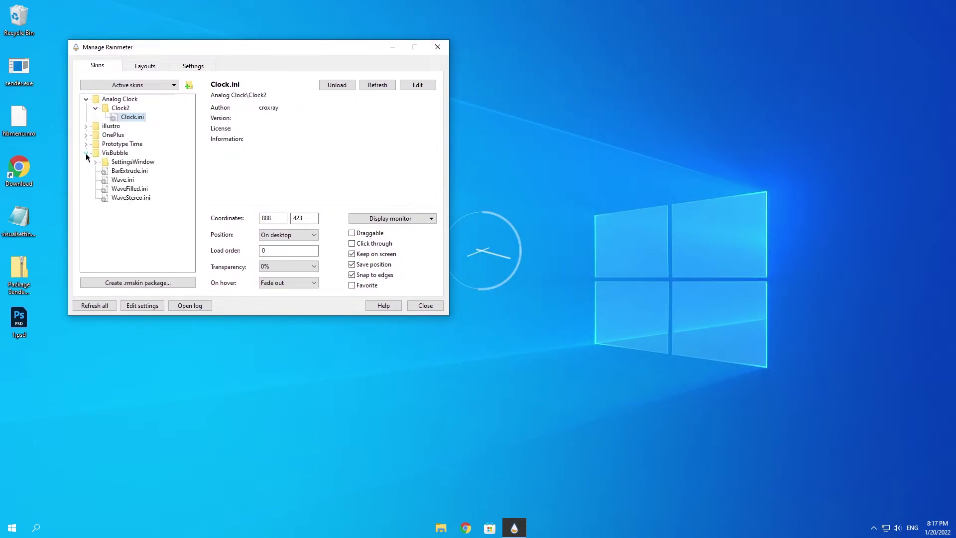
{"action": "left_click_drag", "start_coordinate": [217, 54], "coordinate": [184, 47]}
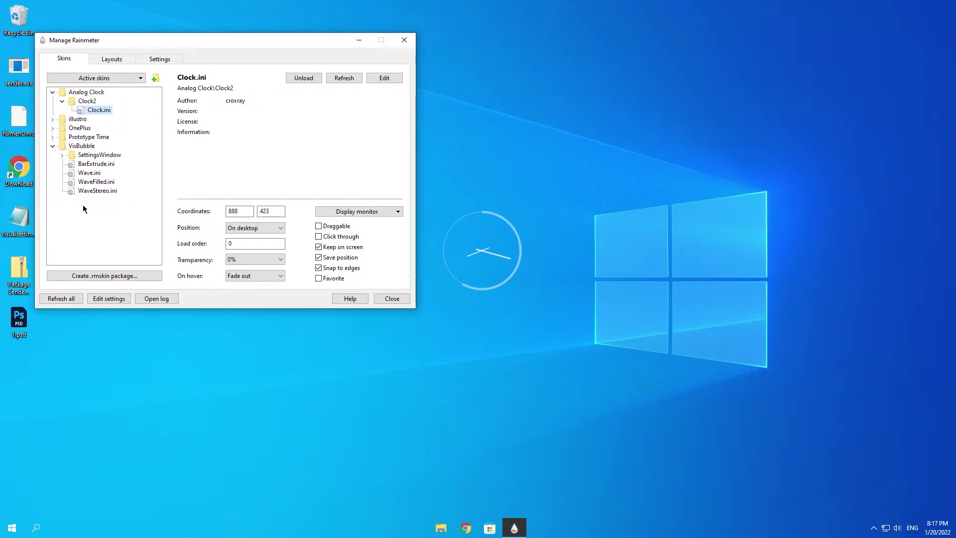
{"action": "left_click", "coordinate": [91, 165]}
{"action": "left_click", "coordinate": [305, 78]}
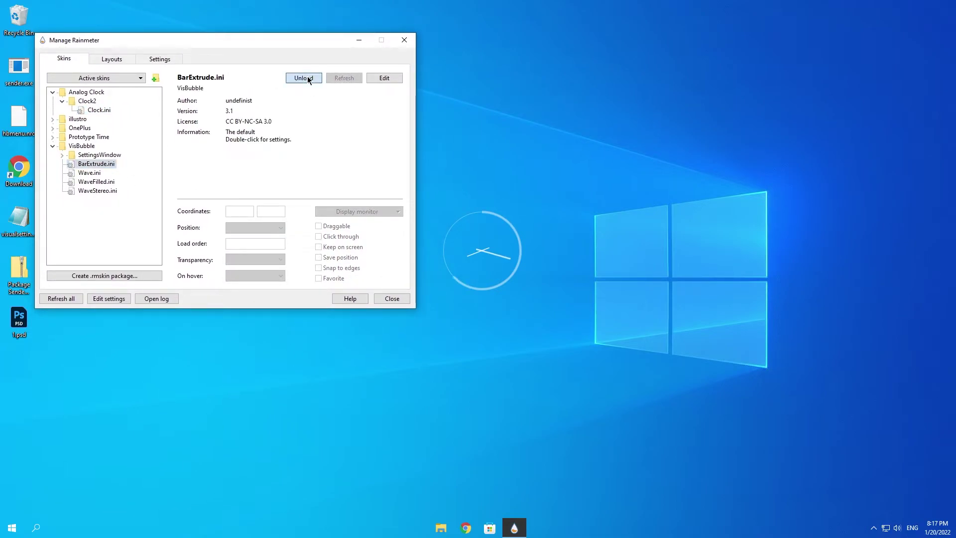
{"action": "left_click", "coordinate": [359, 40]}
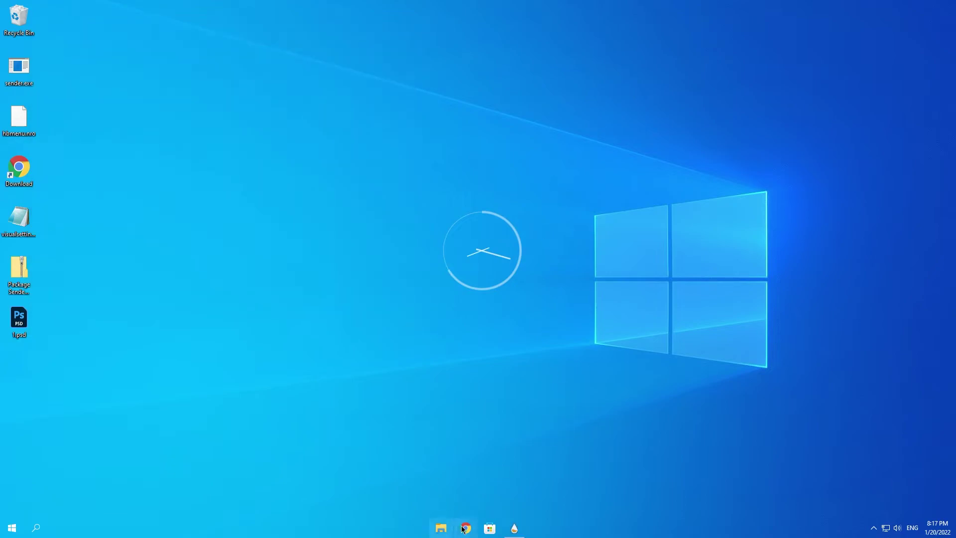
{"action": "left_click", "coordinate": [898, 528]}
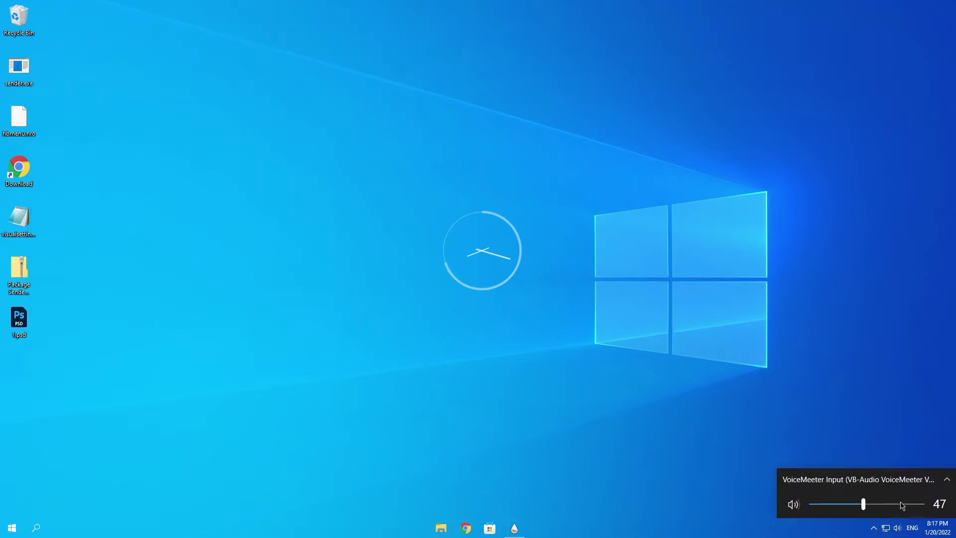
- Raise the system volume to 84 while watching the visualizer react
{"action": "left_click", "coordinate": [899, 506]}
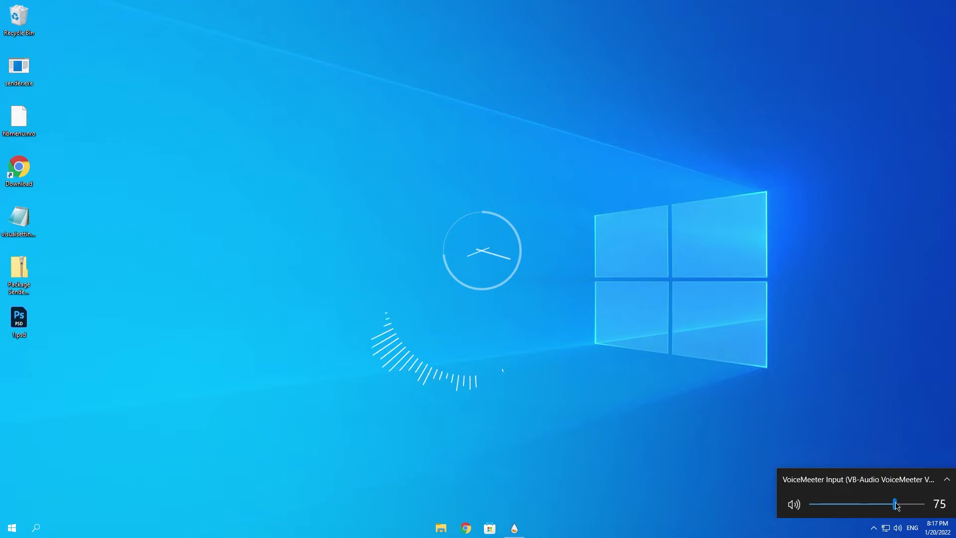
{"action": "mouse_move", "coordinate": [896, 505]}
{"action": "left_mouse_down"}
{"action": "mouse_move", "coordinate": [861, 506]}
{"action": "mouse_move", "coordinate": [887, 505]}
{"action": "left_mouse_up"}
{"action": "left_click", "coordinate": [538, 312]}
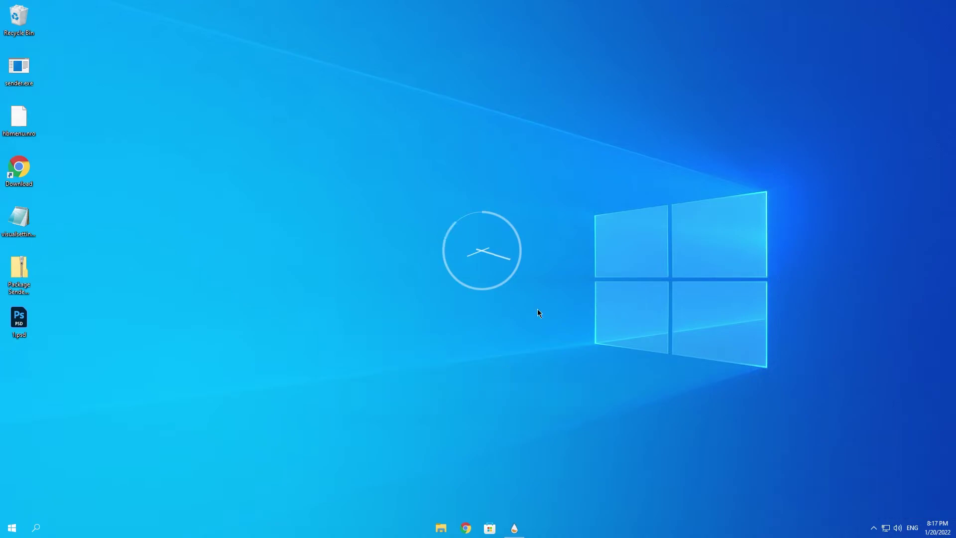
{"action": "left_click", "coordinate": [874, 527]}
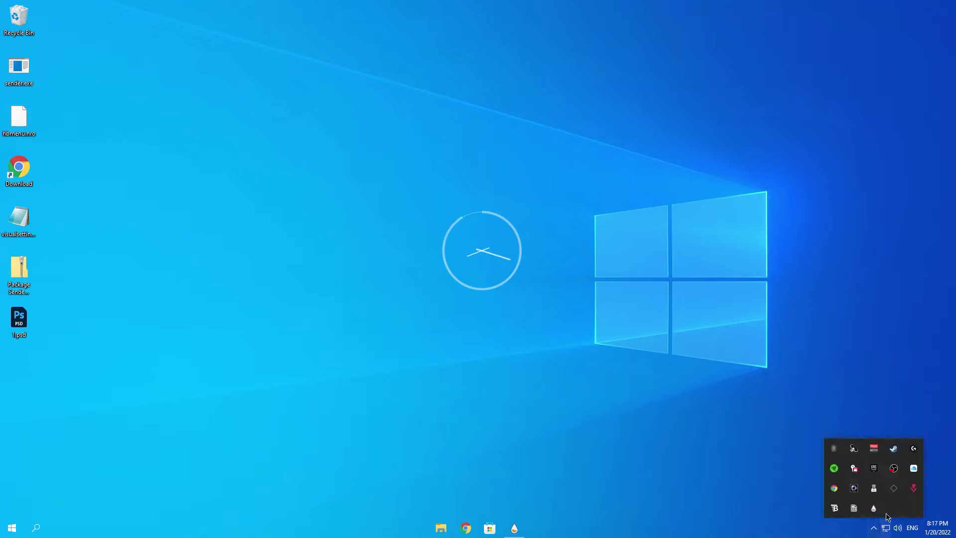
{"action": "left_click", "coordinate": [897, 527]}
{"action": "left_click", "coordinate": [905, 506]}
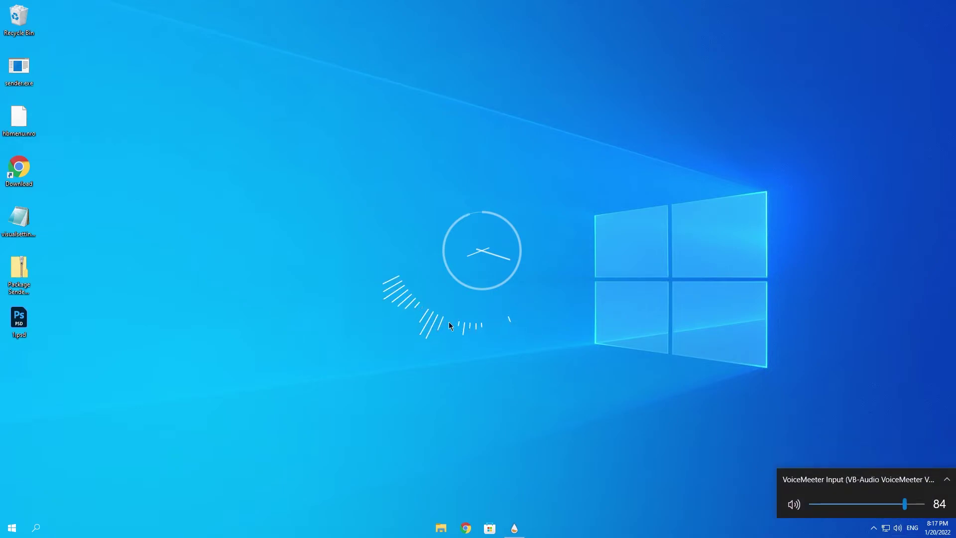
{"action": "left_click", "coordinate": [358, 290]}
- Check the hidden tray icons and Windows search, then close the search panel
{"action": "left_click", "coordinate": [873, 528]}
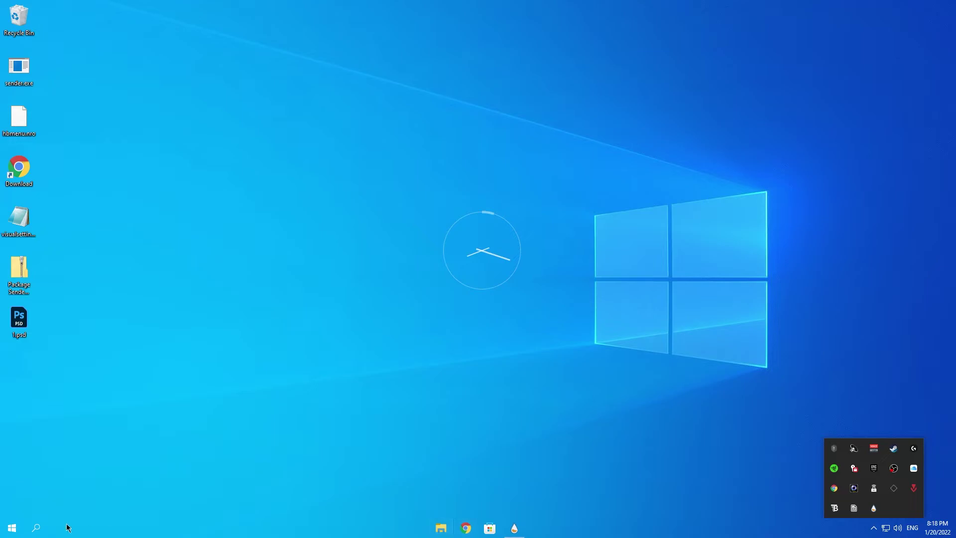
{"action": "left_click", "coordinate": [38, 528]}
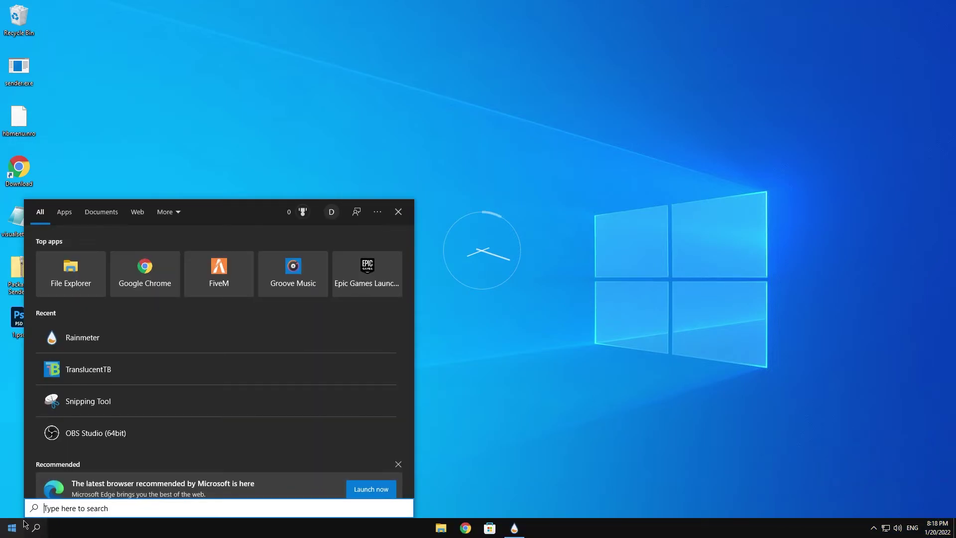
{"action": "left_click", "coordinate": [459, 498]}
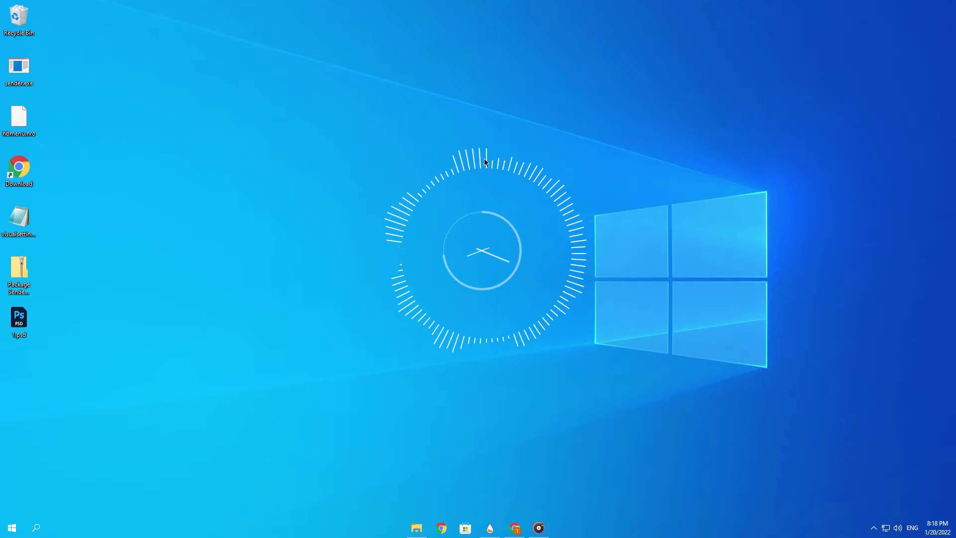
- Try moving the BarExtrude ring and browse its options menu, then close it
{"action": "mouse_move", "coordinate": [486, 159]}
{"action": "left_mouse_down"}
{"action": "mouse_move", "coordinate": [343, 130]}
{"action": "mouse_move", "coordinate": [299, 110]}
{"action": "mouse_move", "coordinate": [425, 160]}
{"action": "mouse_move", "coordinate": [482, 164]}
{"action": "left_mouse_up"}
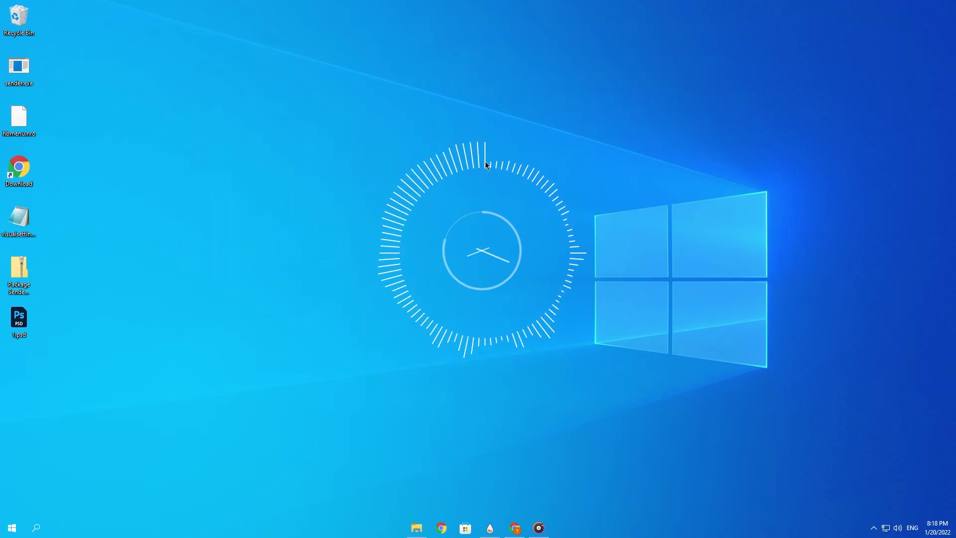
{"action": "right_click", "coordinate": [485, 161]}
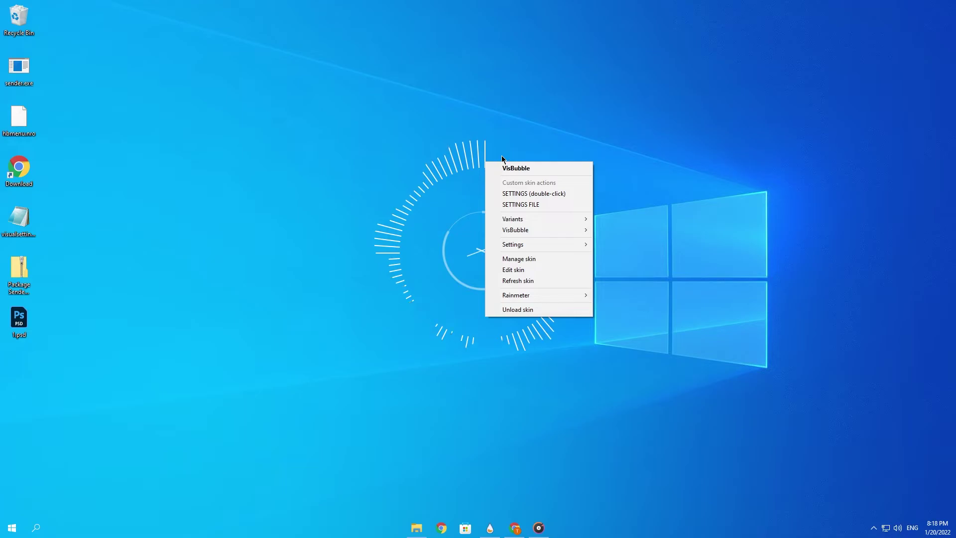
{"action": "mouse_move", "coordinate": [518, 249]}
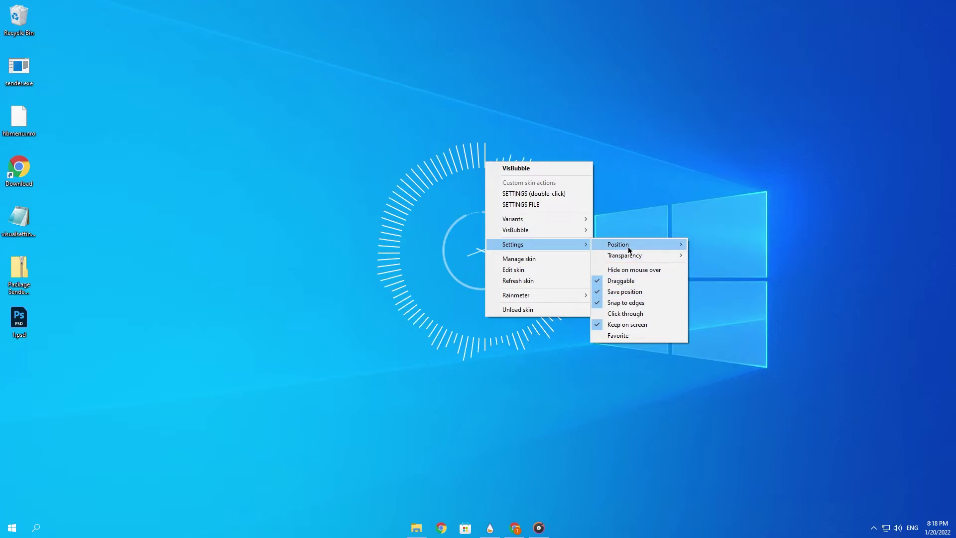
{"action": "mouse_move", "coordinate": [629, 246]}
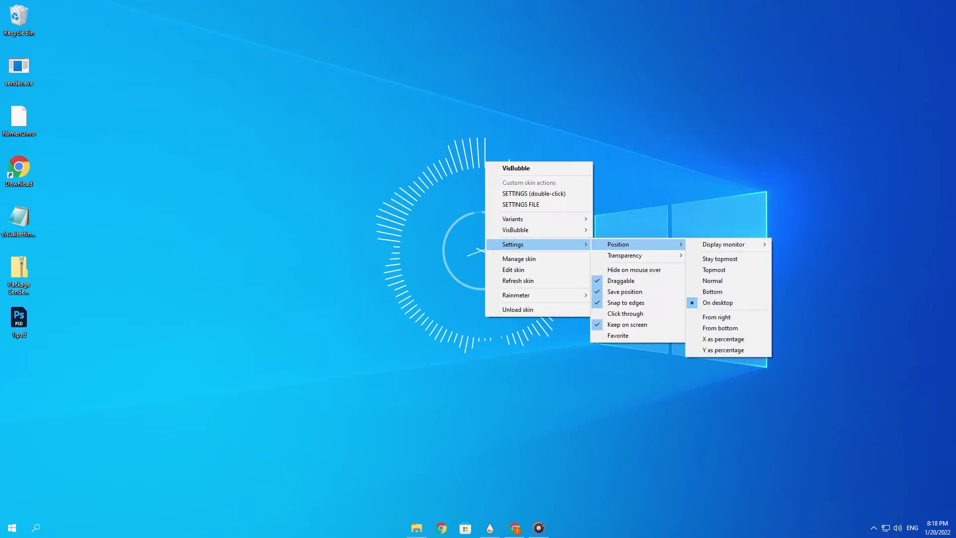
{"action": "left_click", "coordinate": [802, 324]}
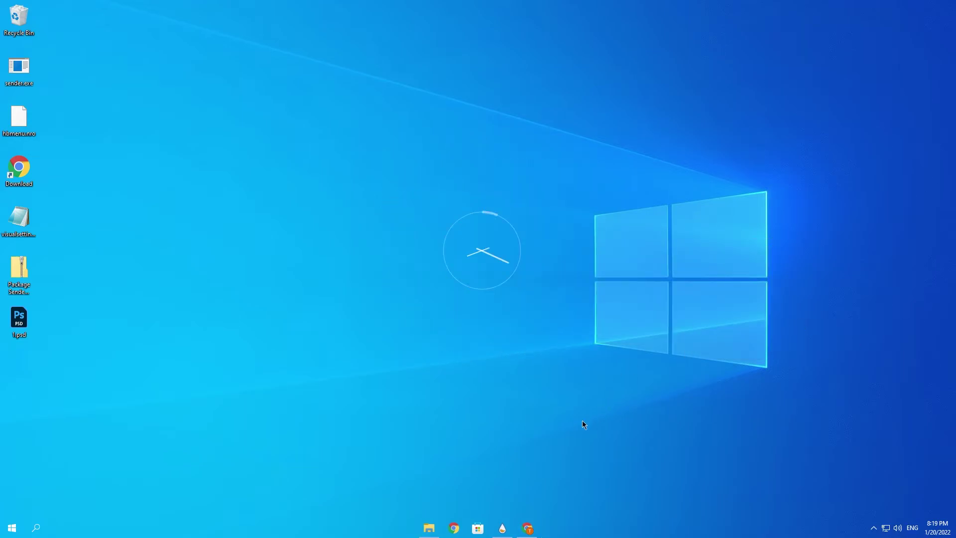
- Open and close the Rainmeter skin manager, then check the tray overflow icons
{"action": "left_click", "coordinate": [502, 528]}
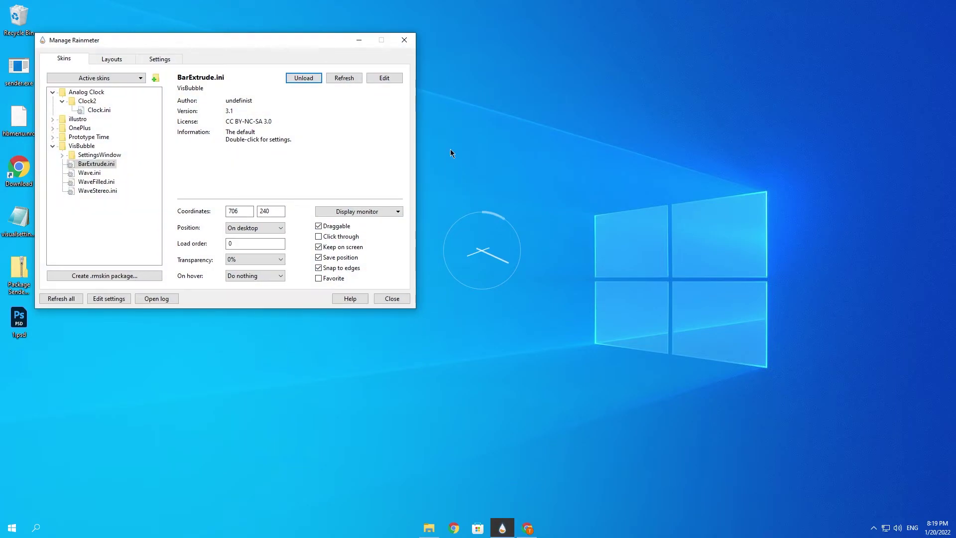
{"action": "left_click", "coordinate": [404, 41]}
{"action": "left_click", "coordinate": [874, 528]}
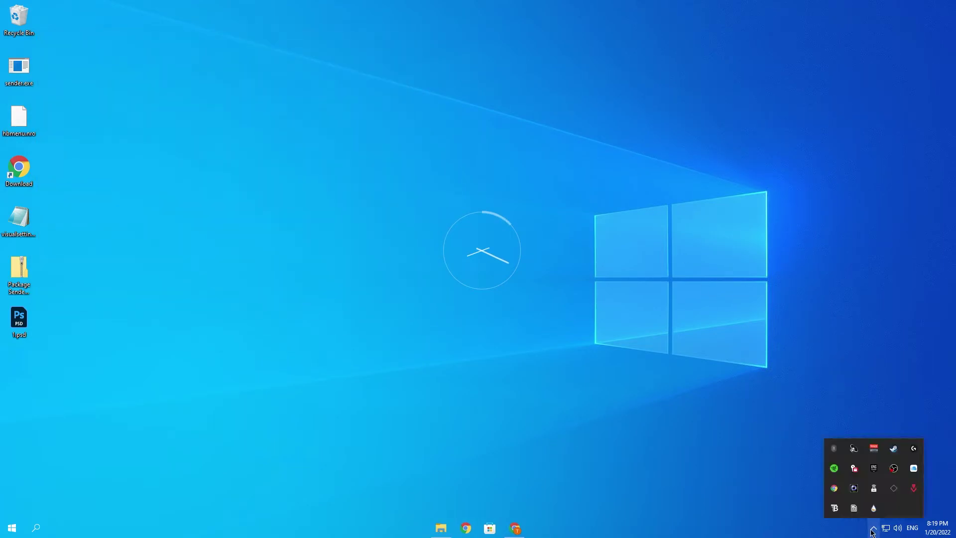
{"action": "left_click", "coordinate": [730, 472]}
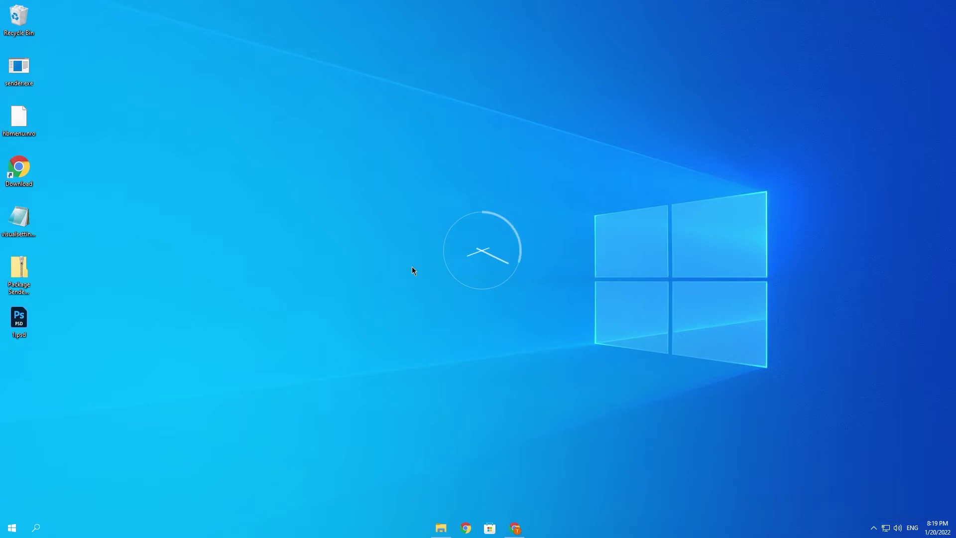
- Uncheck Show desktop icons in the desktop's View menu, leaving only wallpaper and clock
{"action": "right_click", "coordinate": [341, 240]}
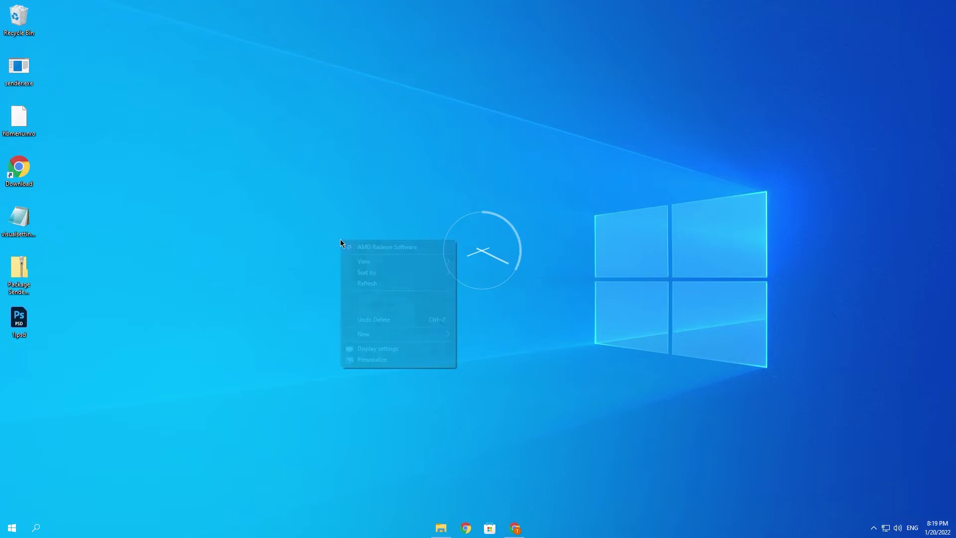
{"action": "right_click", "coordinate": [252, 248]}
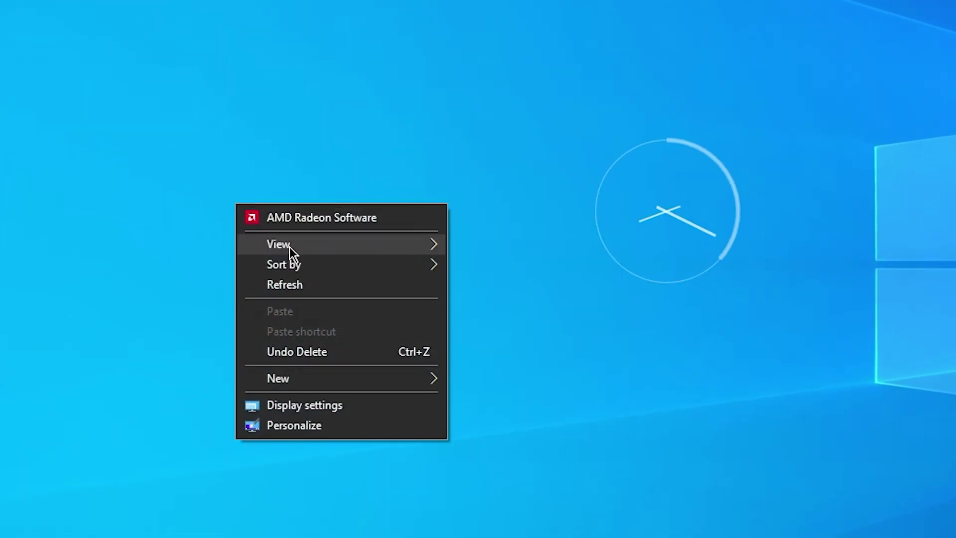
{"action": "mouse_move", "coordinate": [289, 246]}
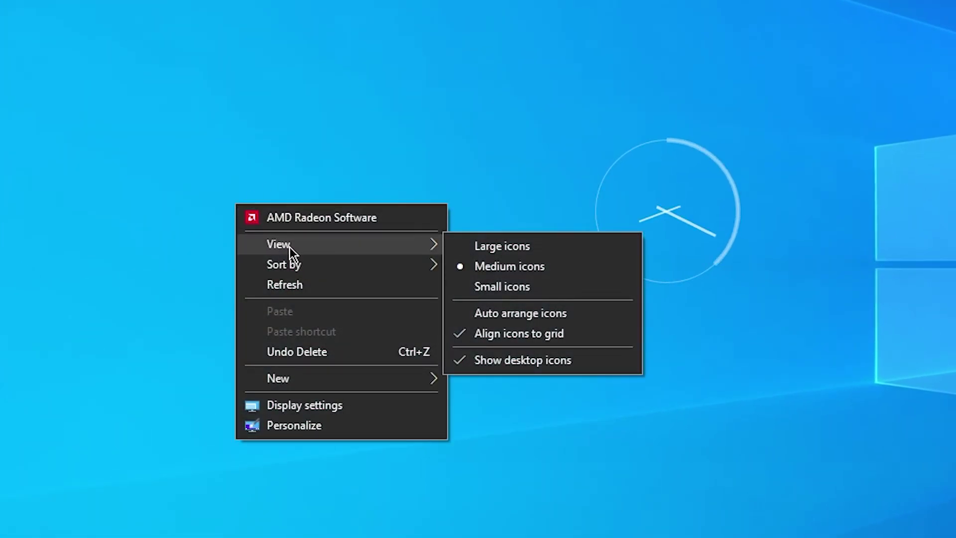
{"action": "left_click", "coordinate": [510, 365]}
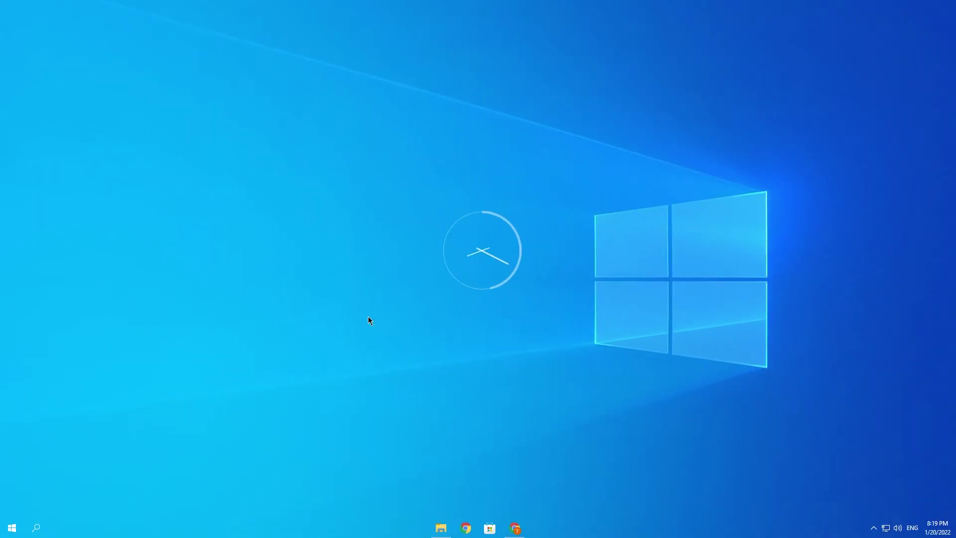
{"action": "right_click", "coordinate": [368, 315]}
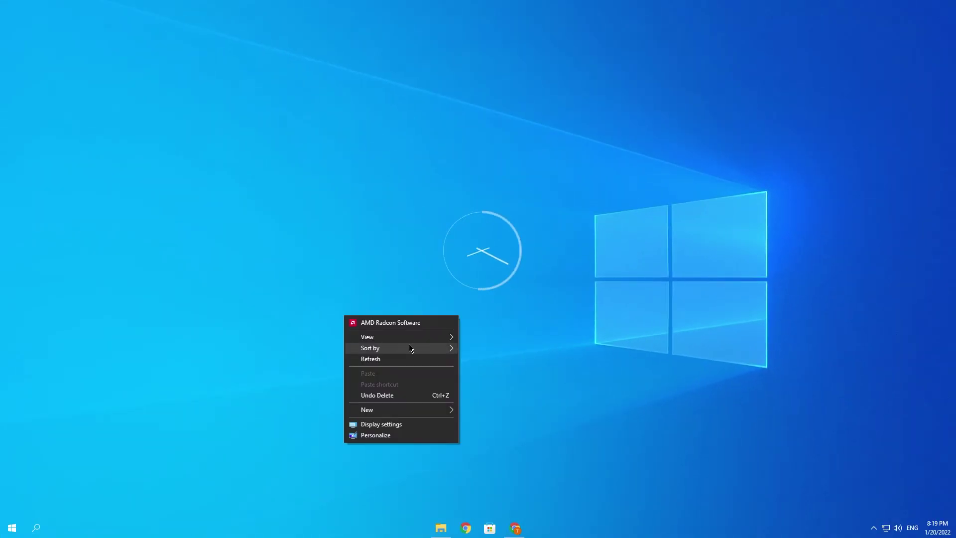
{"action": "mouse_move", "coordinate": [399, 337]}
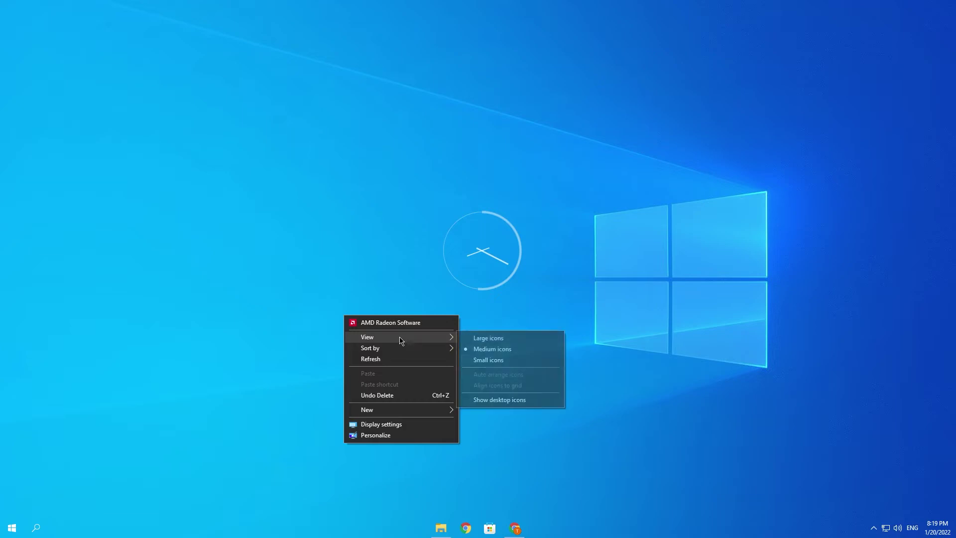
{"action": "left_click", "coordinate": [491, 401]}
{"action": "right_click", "coordinate": [229, 174]}
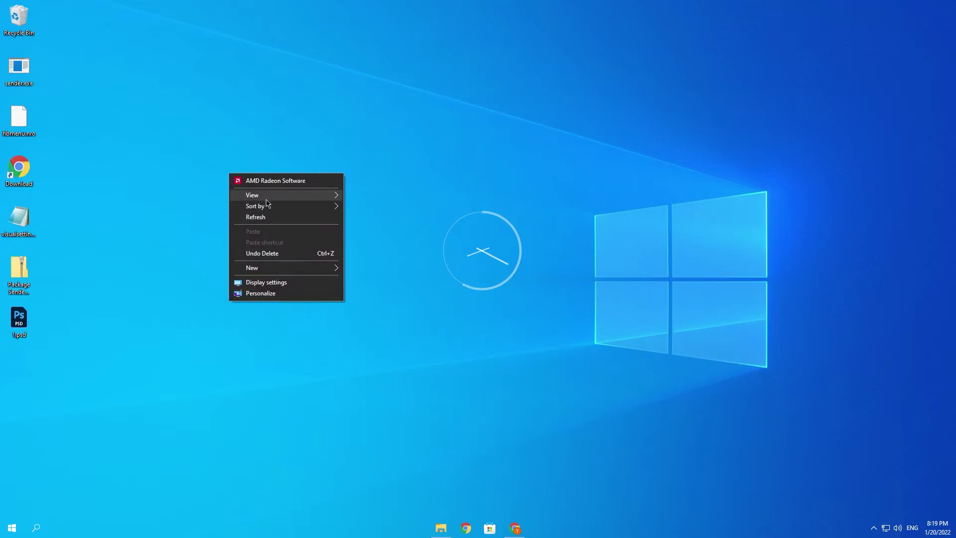
{"action": "mouse_move", "coordinate": [270, 196]}
{"action": "left_click", "coordinate": [383, 260]}
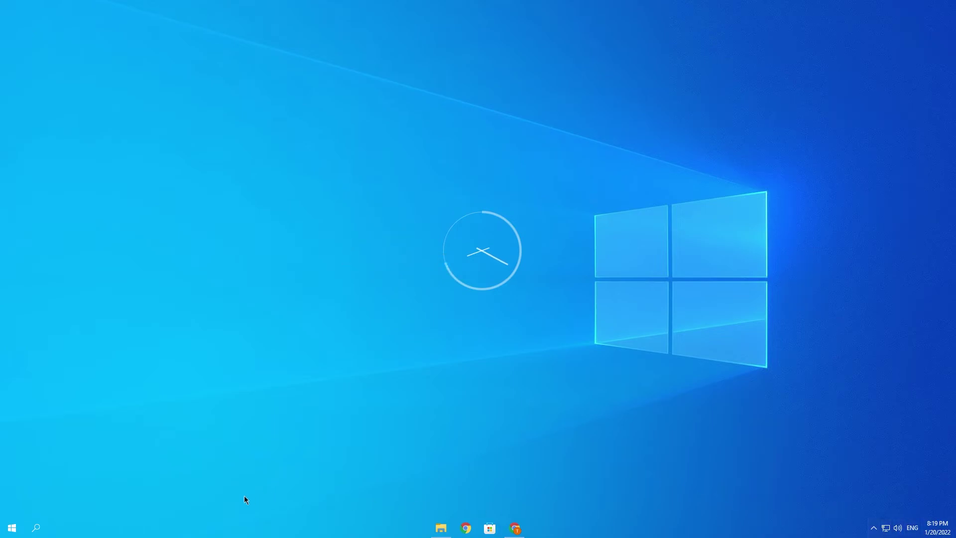
{"action": "right_click", "coordinate": [590, 536]}
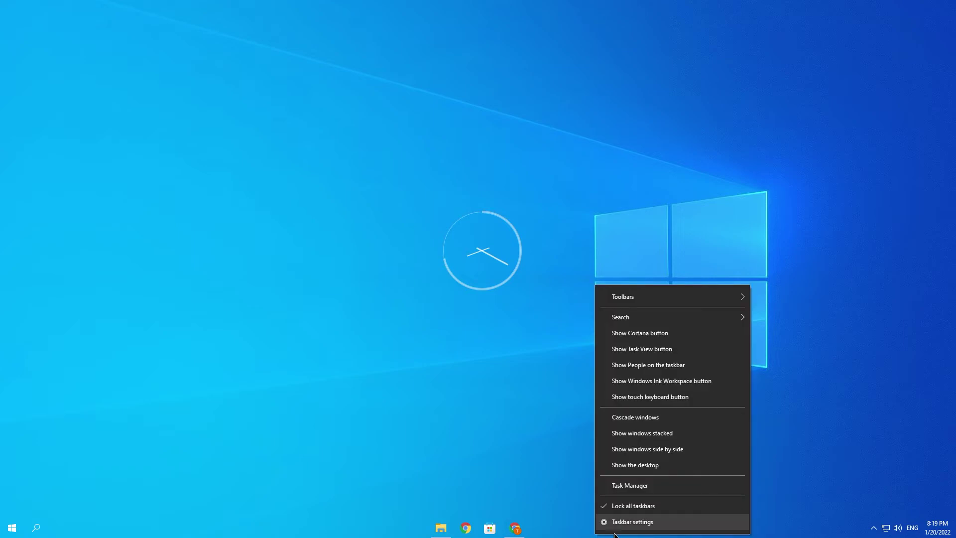
{"action": "left_click", "coordinate": [637, 521]}
{"action": "scroll", "coordinate": [418, 299], "scroll_direction": "down", "scroll_amount": 8}
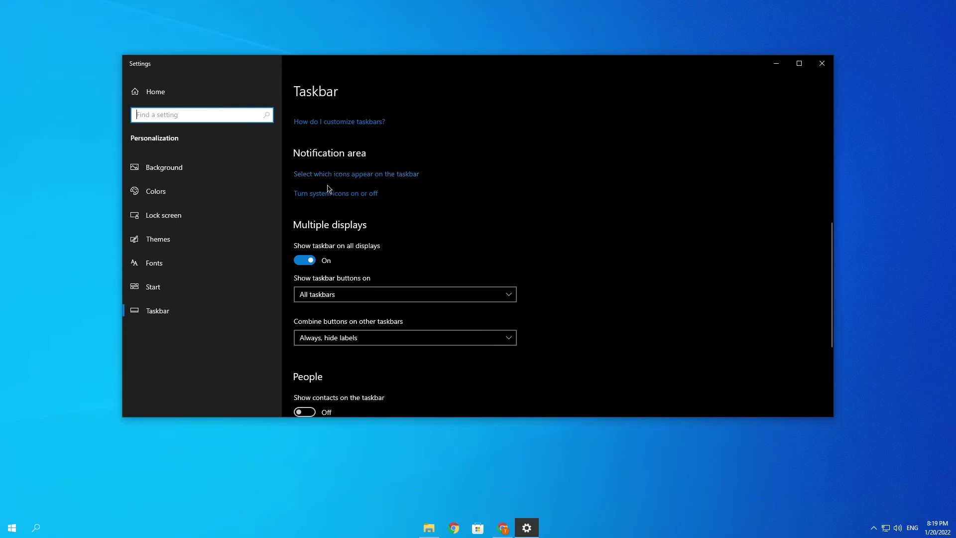
{"action": "left_click", "coordinate": [390, 177]}
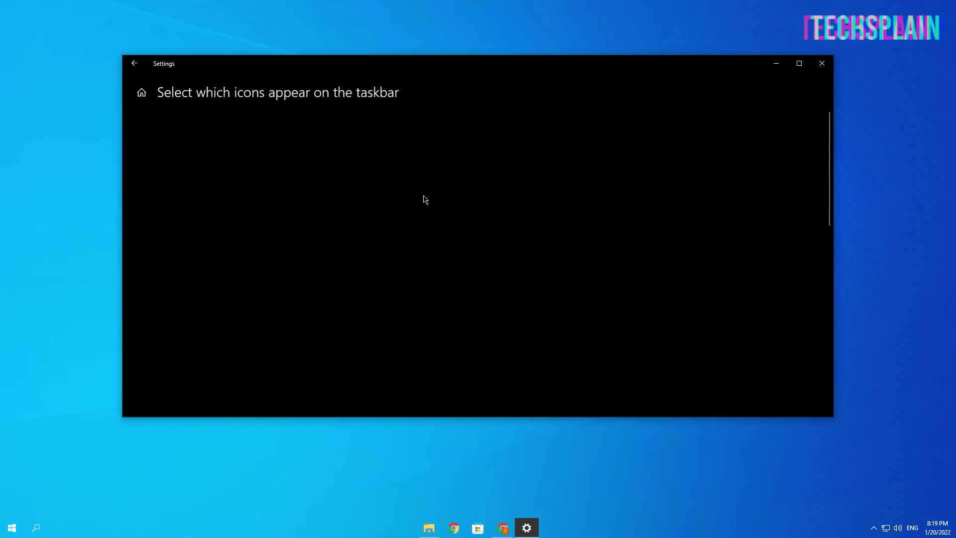
{"action": "scroll", "coordinate": [289, 204], "scroll_direction": "down", "scroll_amount": 15}
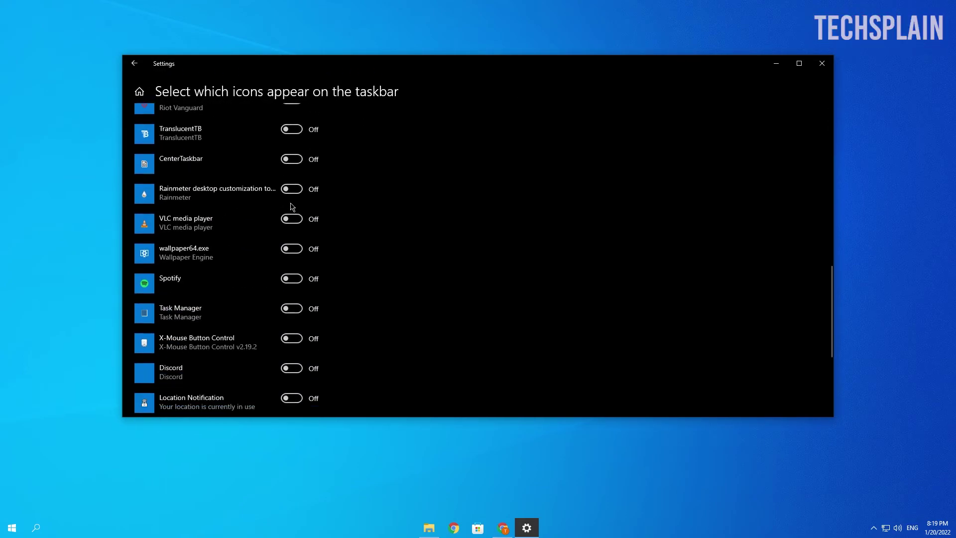
{"action": "scroll", "coordinate": [313, 269], "scroll_direction": "up", "scroll_amount": 10}
{"action": "scroll", "coordinate": [314, 293], "scroll_direction": "up", "scroll_amount": 6}
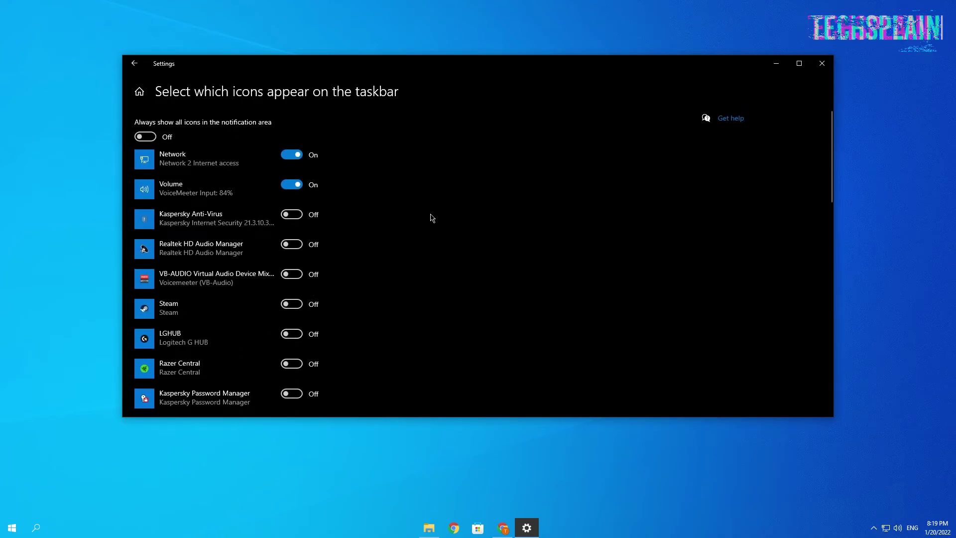
{"action": "left_click", "coordinate": [300, 156]}
{"action": "left_click", "coordinate": [289, 185]}
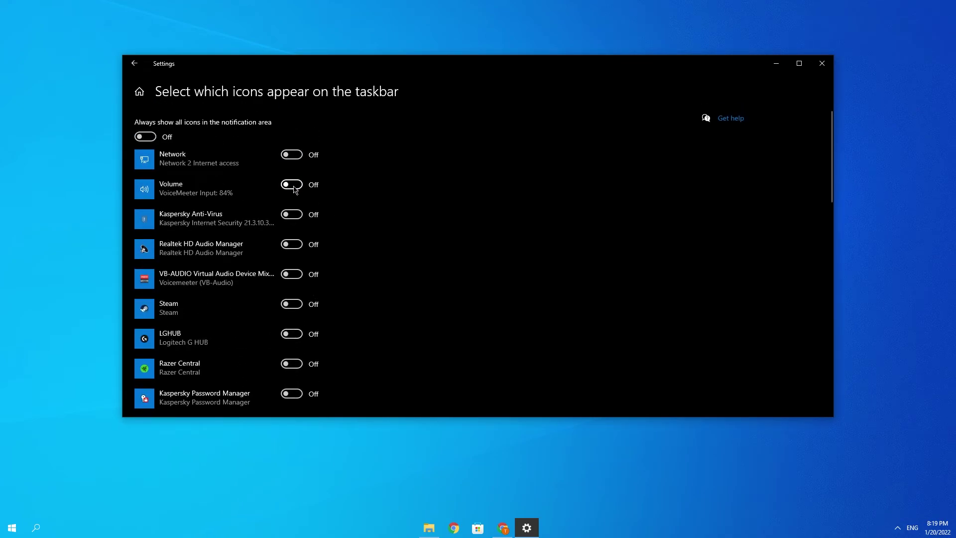
{"action": "left_click", "coordinate": [291, 185]}
{"action": "left_click", "coordinate": [294, 155]}
{"action": "left_click", "coordinate": [134, 63]}
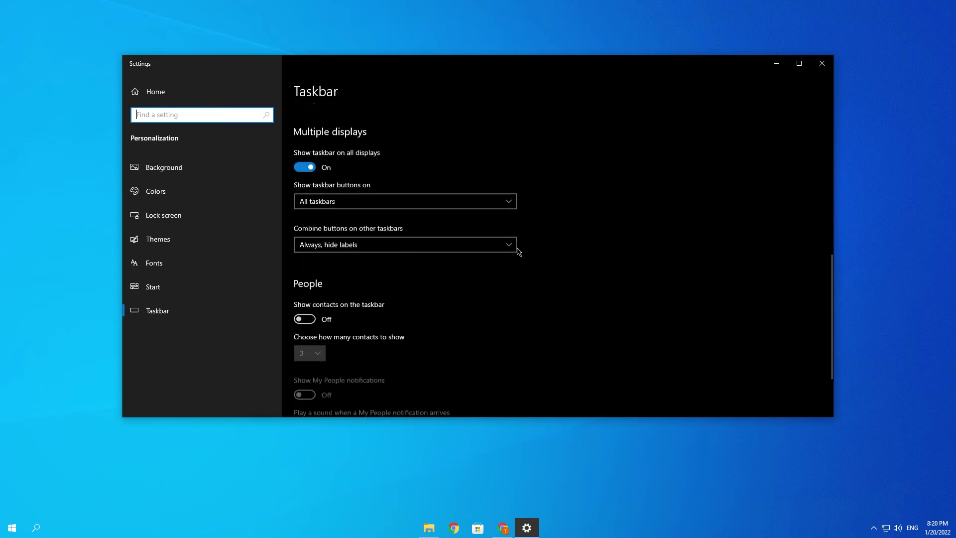
{"action": "scroll", "coordinate": [513, 249], "scroll_direction": "up", "scroll_amount": 5}
{"action": "left_click", "coordinate": [325, 285]}
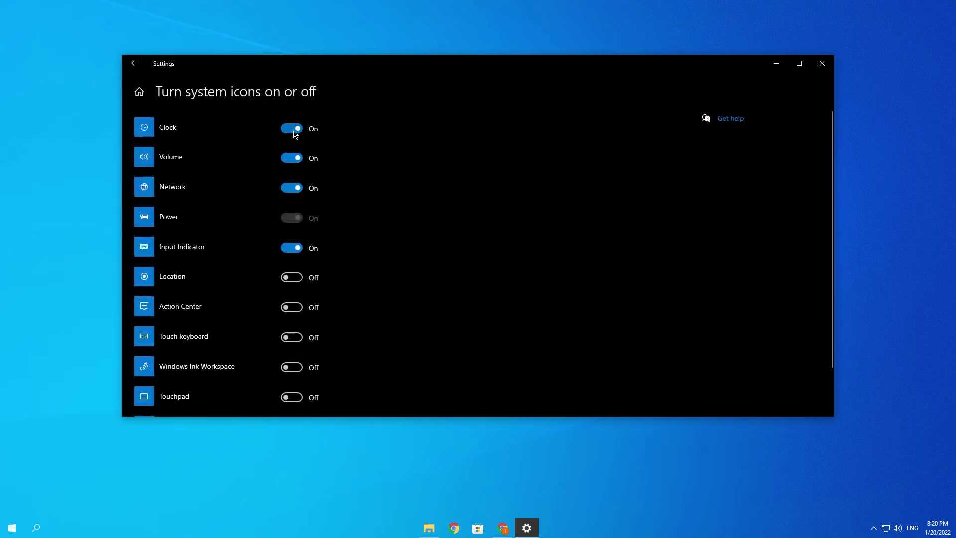
{"action": "left_click", "coordinate": [294, 131]}
{"action": "left_click", "coordinate": [287, 131]}
{"action": "left_click", "coordinate": [822, 63]}
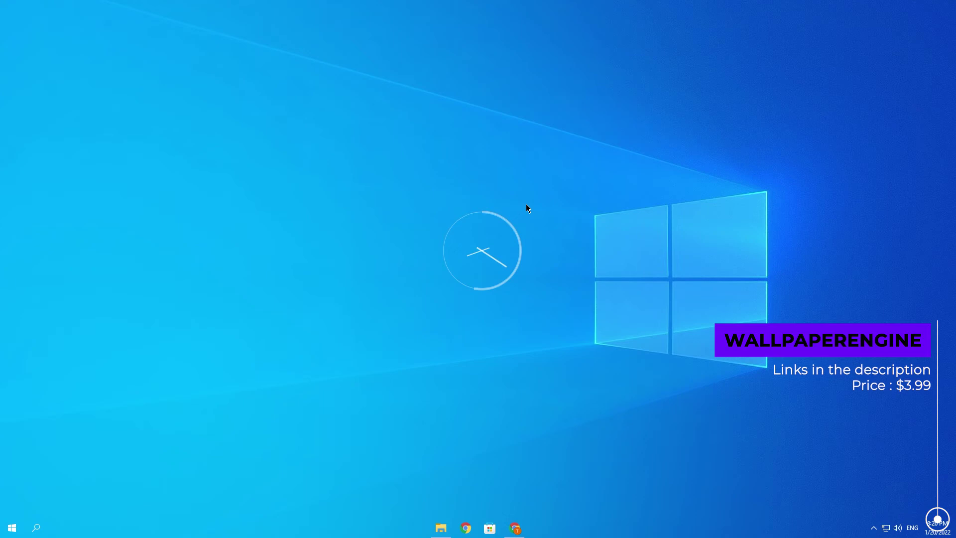
- Launch Wallpaper Engine from the taskbar search so the animated wallpaper plays
{"action": "left_click", "coordinate": [36, 528]}
{"action": "type", "text": "wallp"}
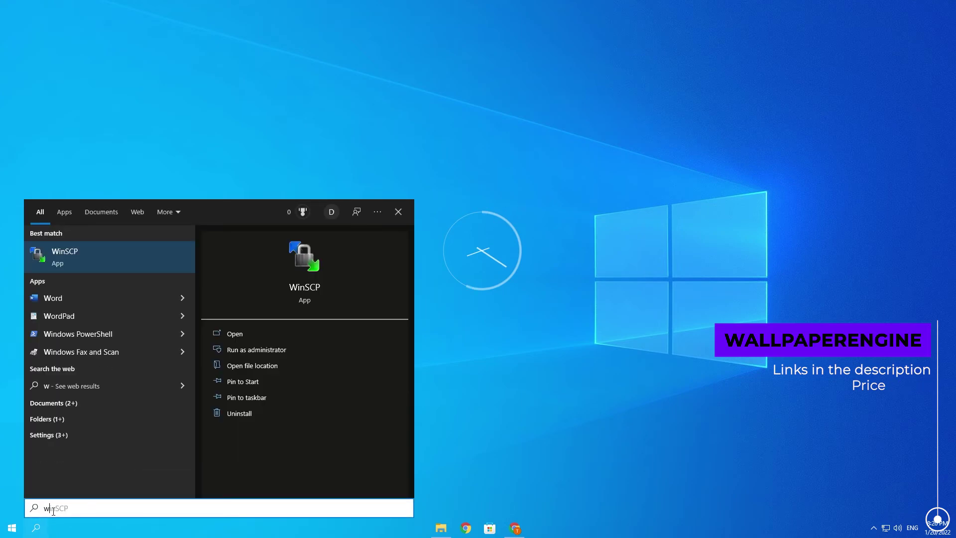
{"action": "left_click", "coordinate": [75, 294]}
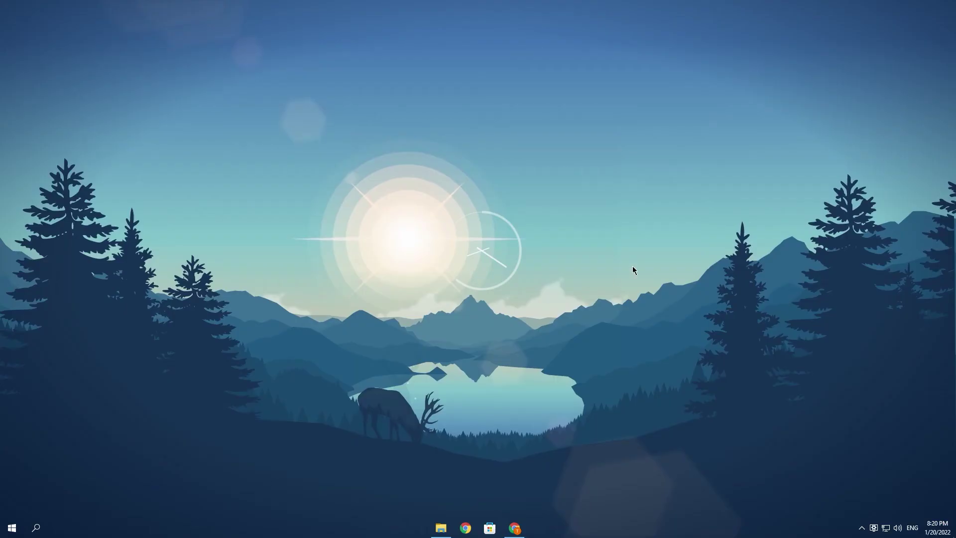
- Open the Browse Wallpapers window via Change Wallpaper on Wallpaper Engine's tray icon
{"action": "left_click", "coordinate": [862, 527]}
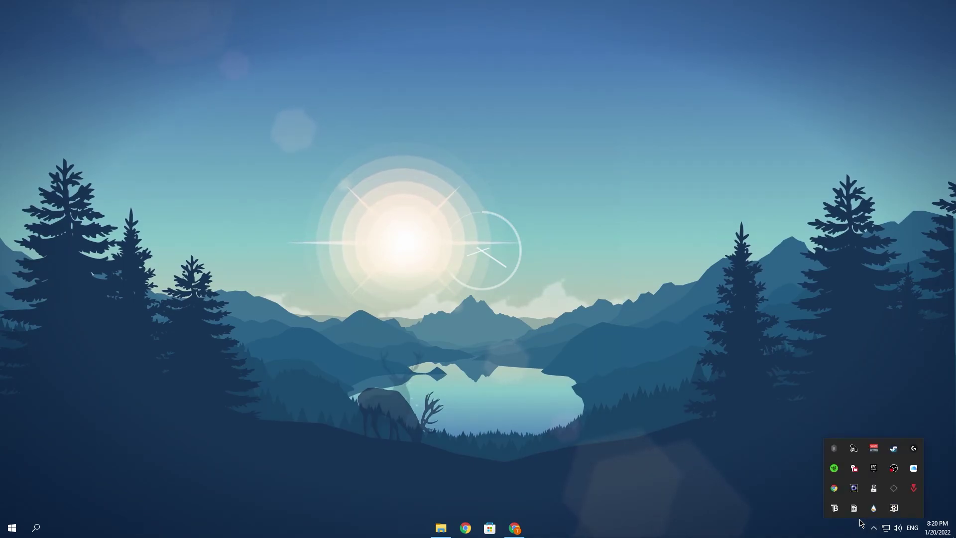
{"action": "right_click", "coordinate": [901, 509]}
{"action": "left_click", "coordinate": [902, 410]}
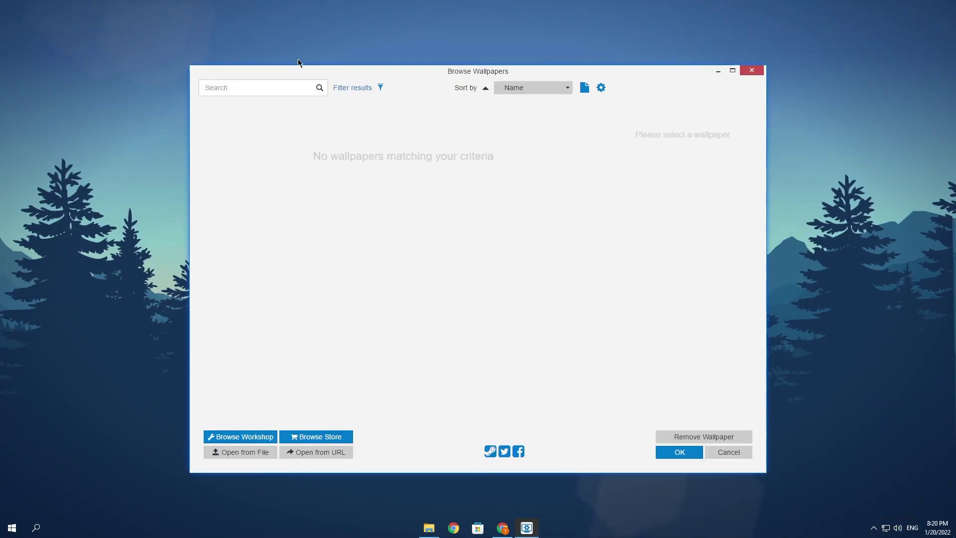
- Keep Amazing Landscape on Monitor 1 and close the Browse Wallpapers window
{"action": "left_click", "coordinate": [457, 230]}
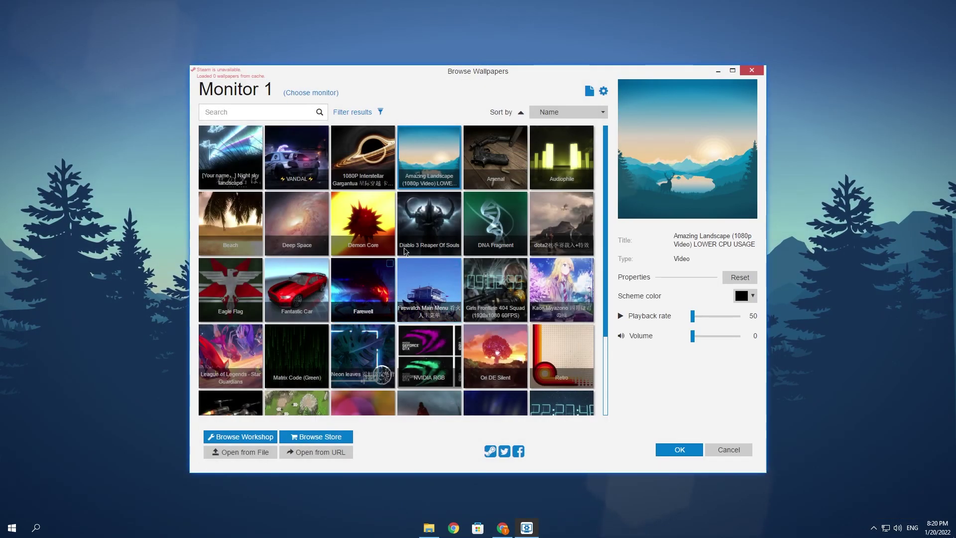
{"action": "scroll", "coordinate": [572, 255], "scroll_direction": "down", "scroll_amount": 2}
{"action": "scroll", "coordinate": [603, 255], "scroll_direction": "up", "scroll_amount": 2}
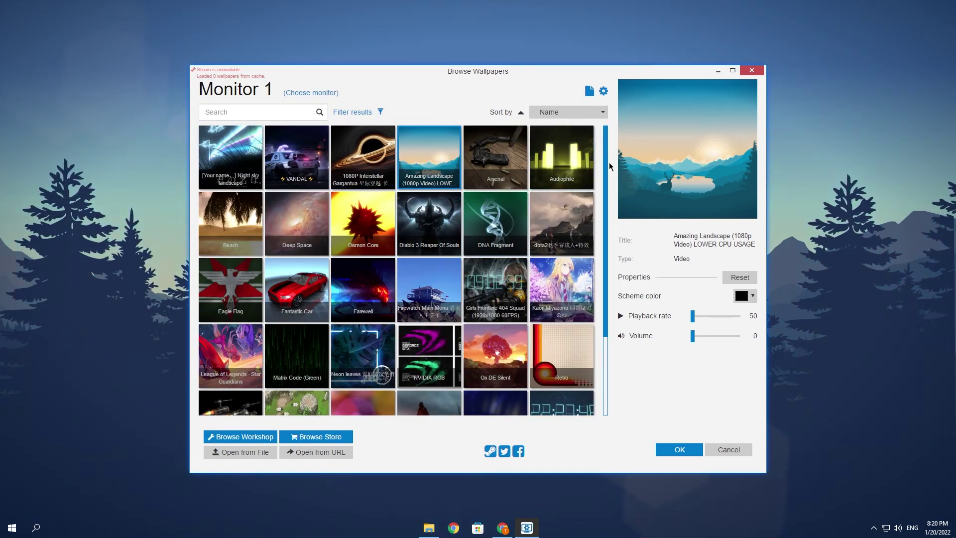
{"action": "scroll", "coordinate": [606, 220], "scroll_direction": "down", "scroll_amount": 3}
{"action": "left_click", "coordinate": [717, 72]}
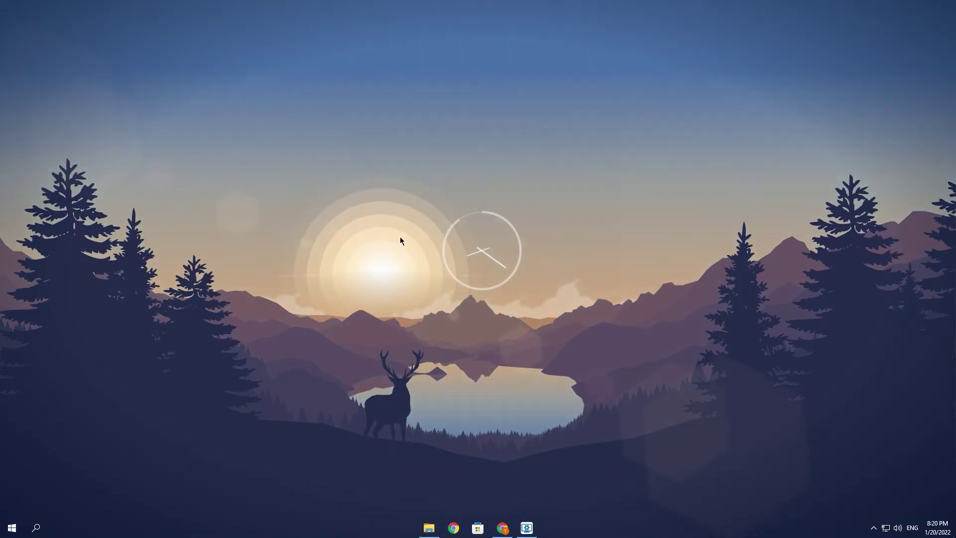
{"action": "left_click", "coordinate": [874, 528]}
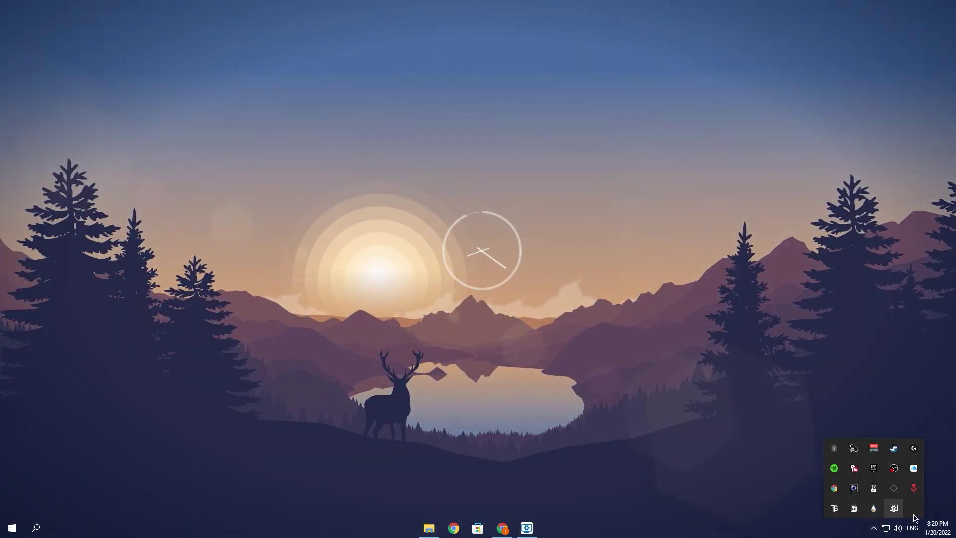